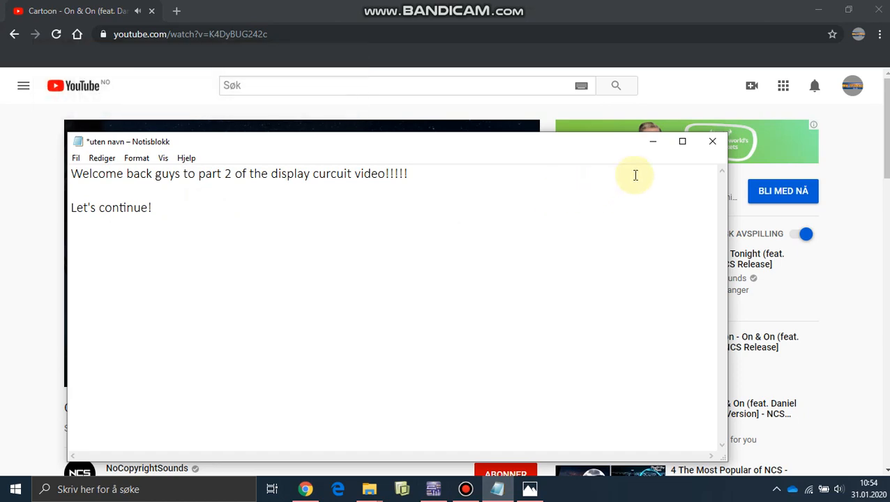
- Switch to the Design2 circuit in Multisim and review the seven-segment reference schematic SevenSeg_007.png
left_click(654, 144)
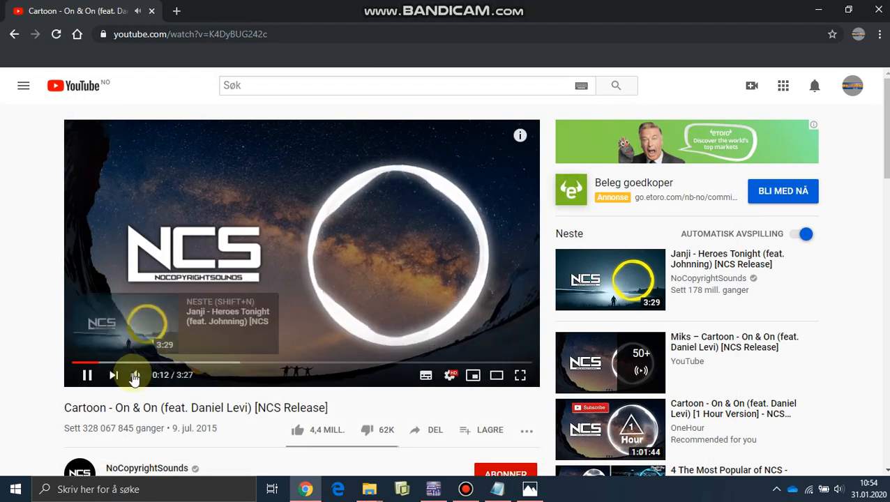
left_click_drag(166, 376, 158, 377)
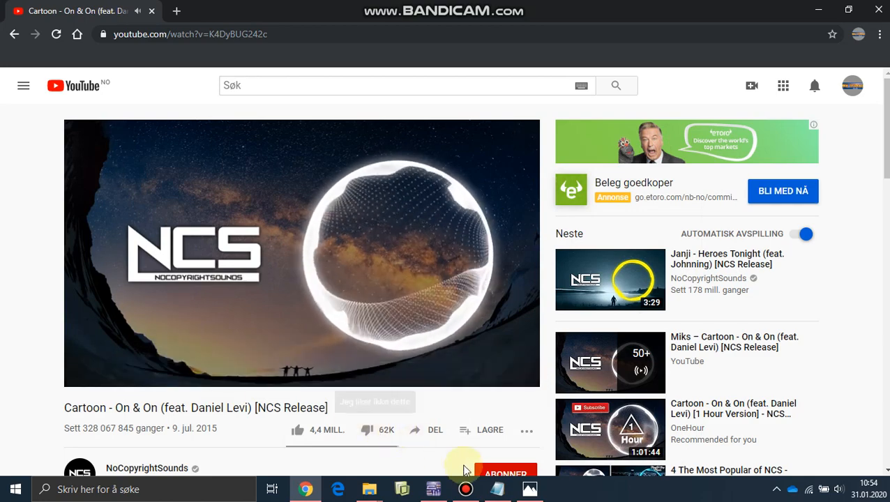
left_click(432, 488)
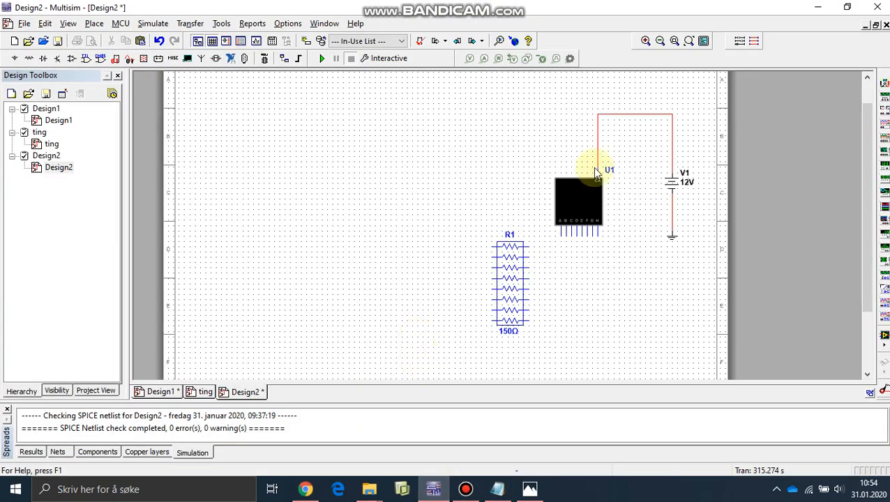
left_click(539, 491)
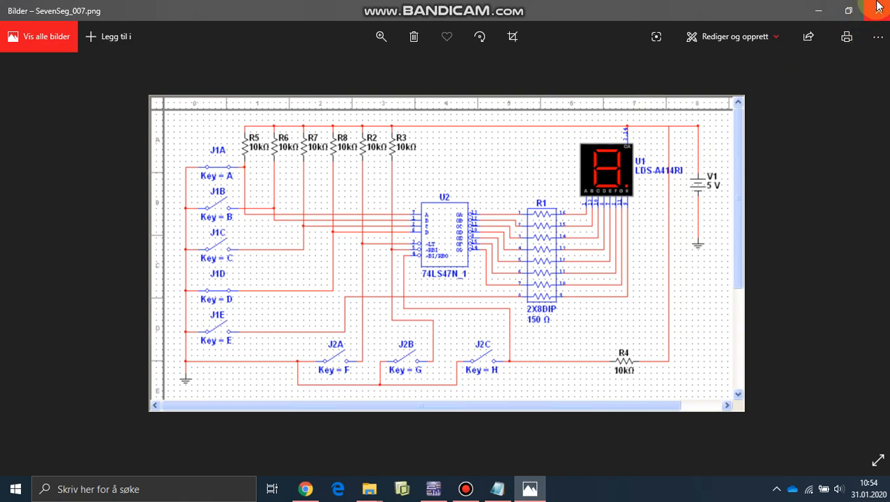
left_click(818, 14)
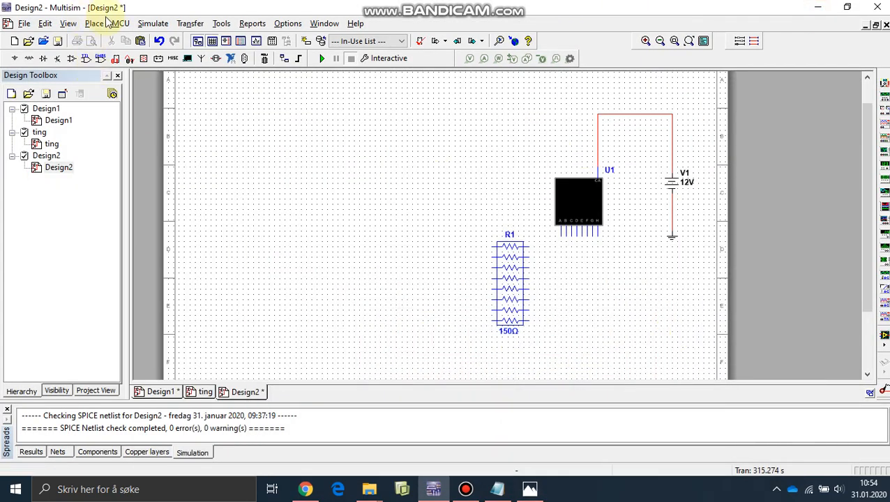
- Wire display U1's pins A, B, C and D to the right ends of the first four resistors in pack R1, in order
left_click(104, 22)
left_click(116, 72)
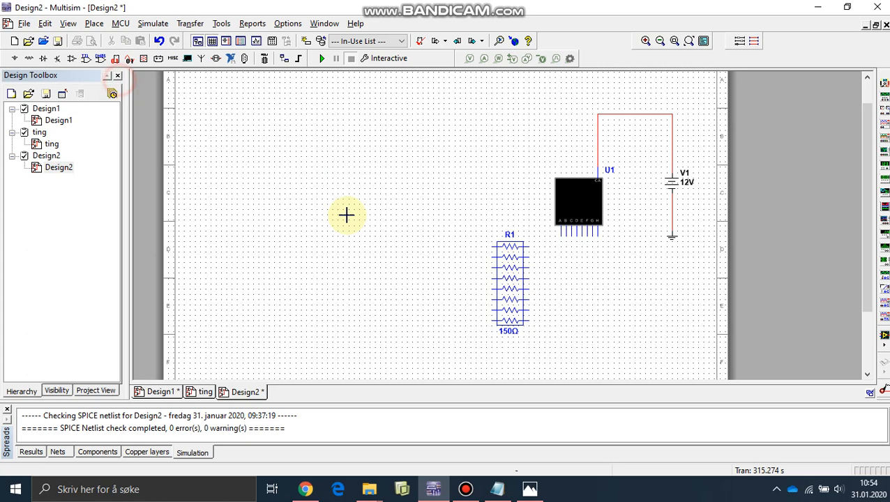
left_click(561, 235)
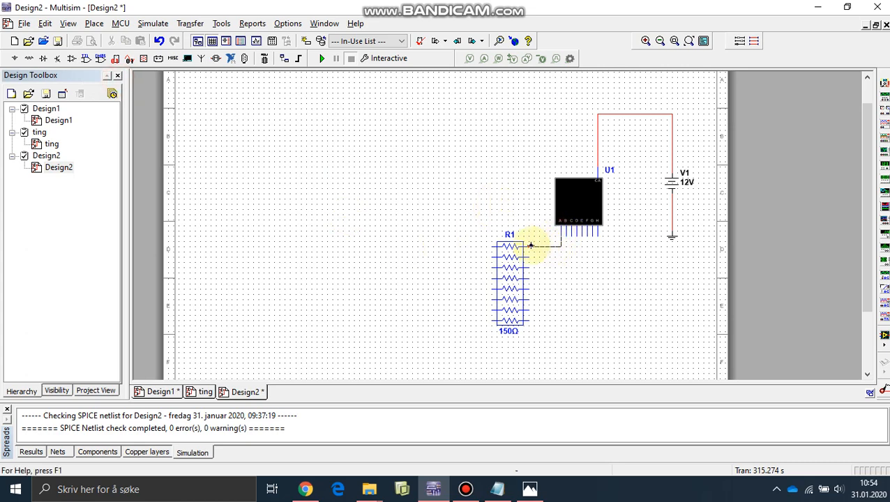
left_click(528, 245)
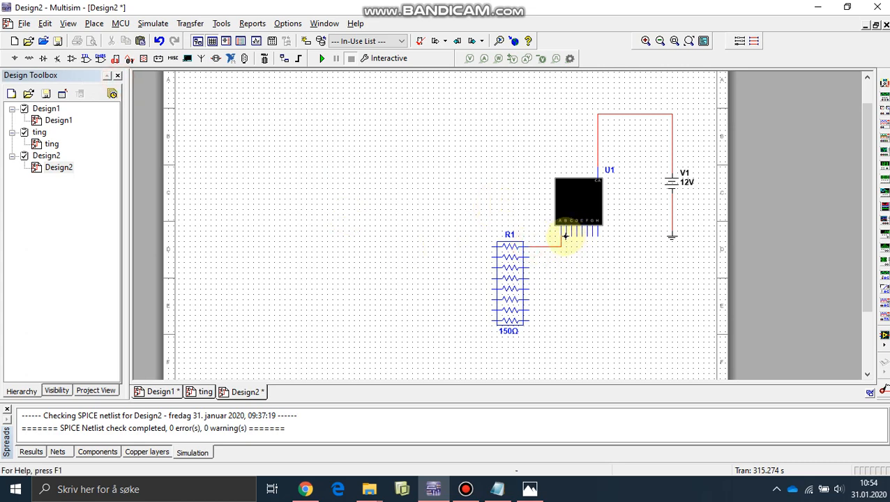
left_click(566, 235)
left_click(530, 258)
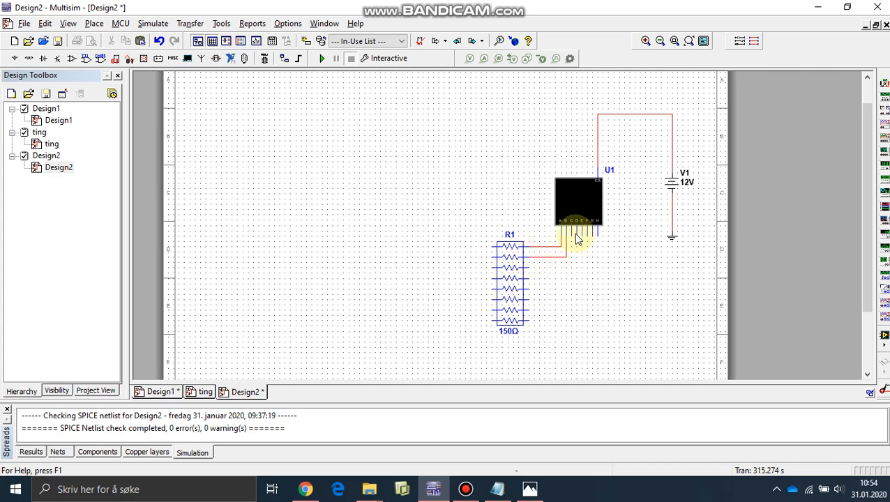
left_click(571, 235)
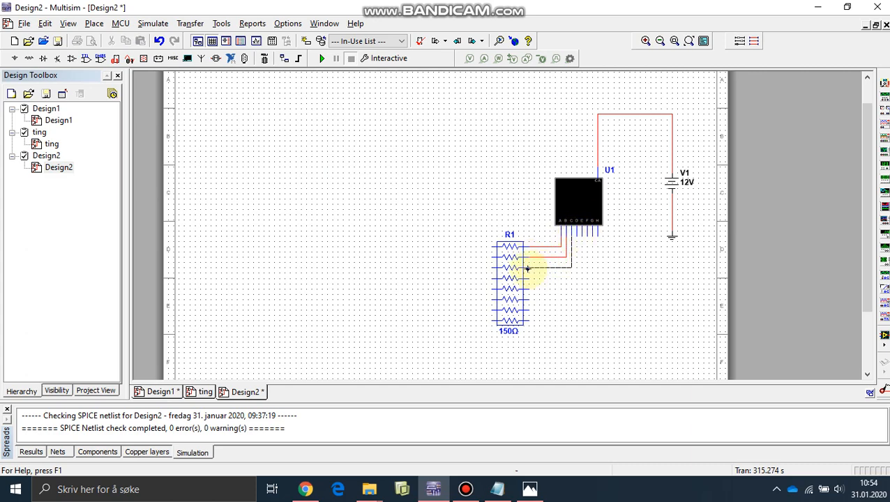
left_click(529, 268)
left_click(575, 236)
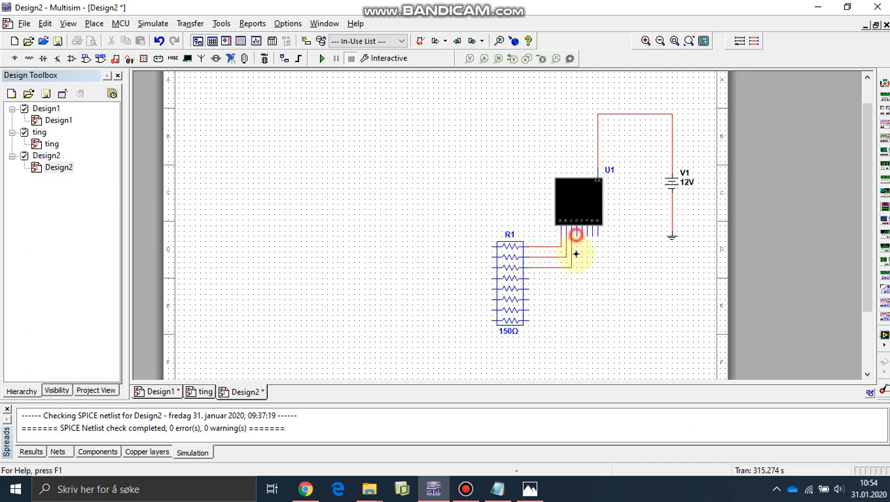
left_click(528, 279)
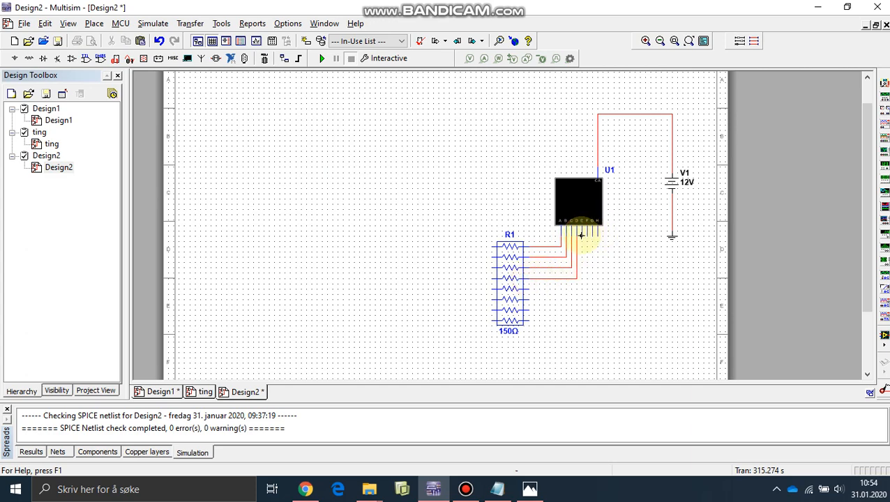
- Wire display U1's pins E, F, G and H to the right ends of the last four resistors in pack R1
left_click(581, 235)
left_click(528, 289)
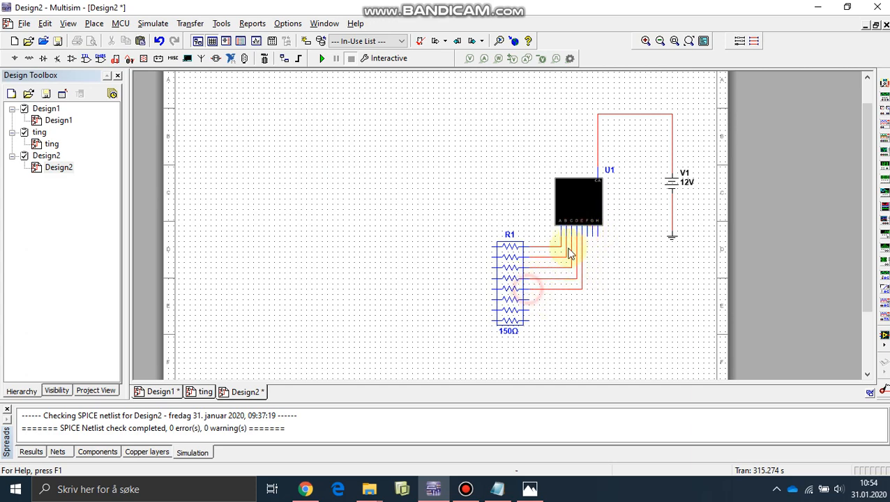
left_click(587, 235)
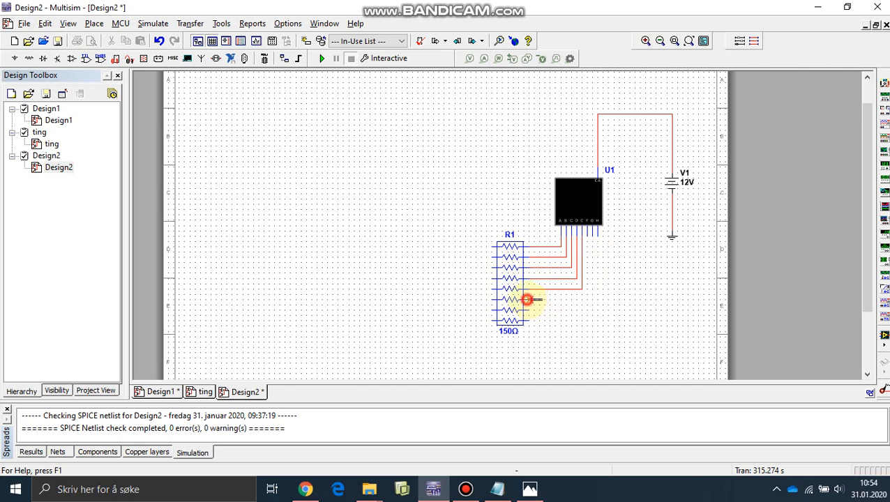
left_click(528, 299)
left_click(592, 236)
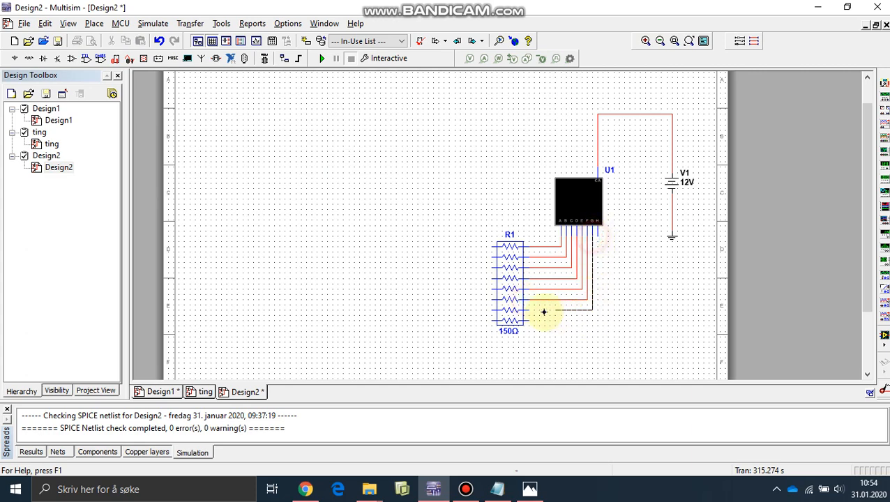
left_click(525, 310)
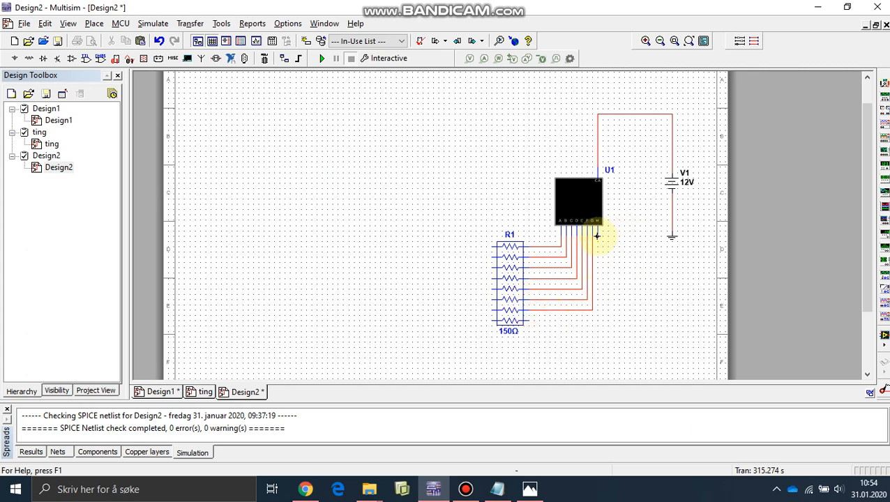
left_click(597, 237)
left_click(526, 320)
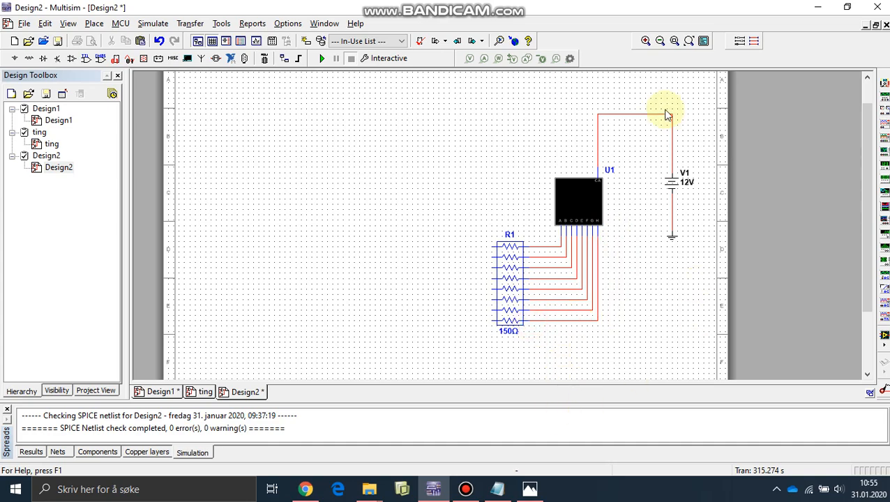
- Check the reference schematic, then start placing a component and choose the RESISTOR family from the Basic group
left_click(530, 489)
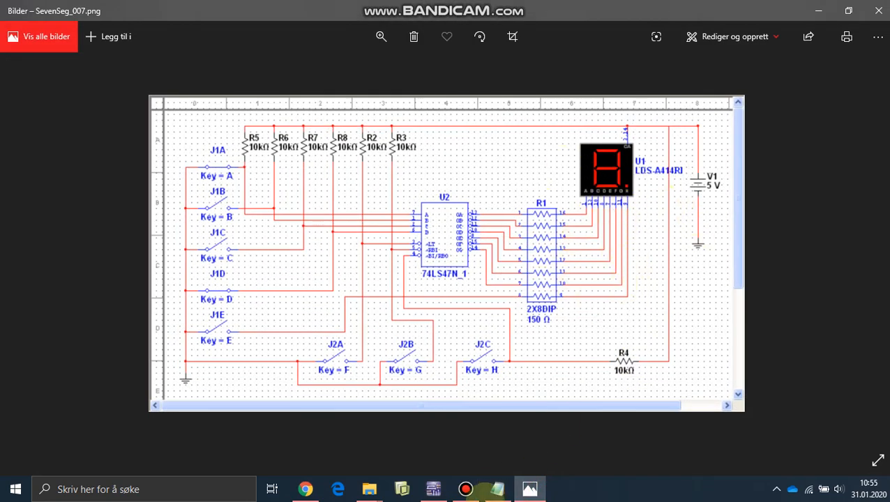
left_click(533, 490)
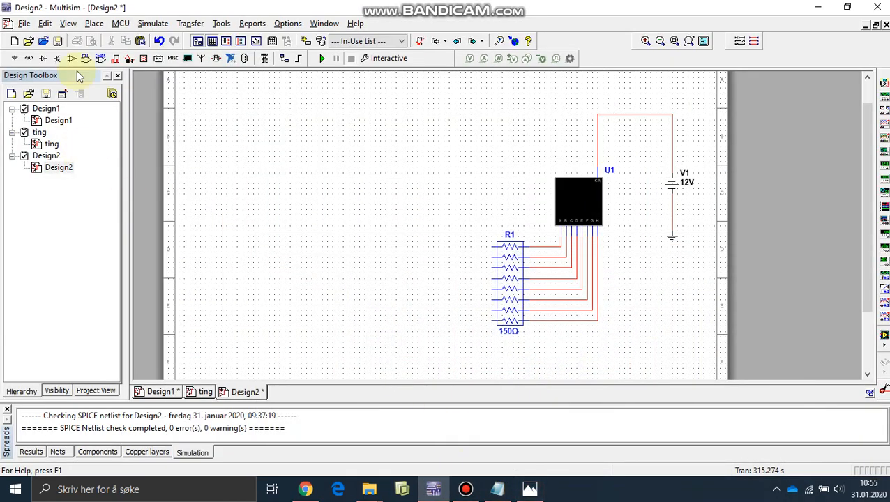
left_click(15, 57)
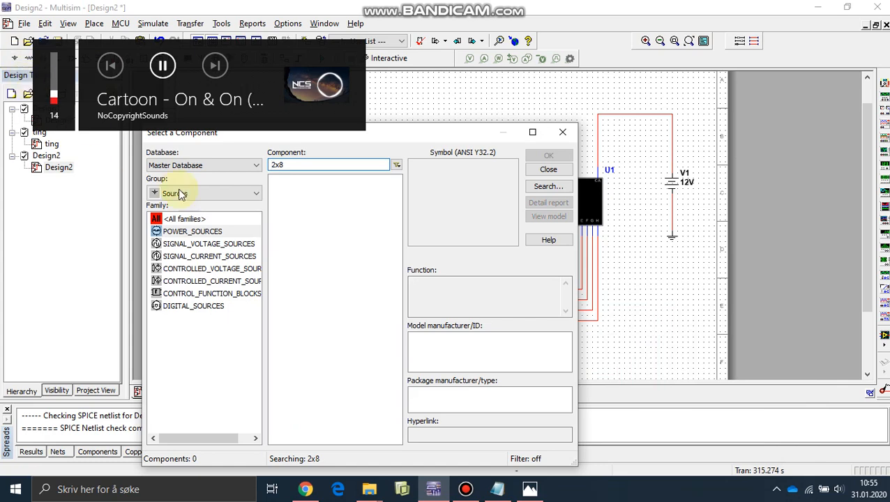
left_click(207, 193)
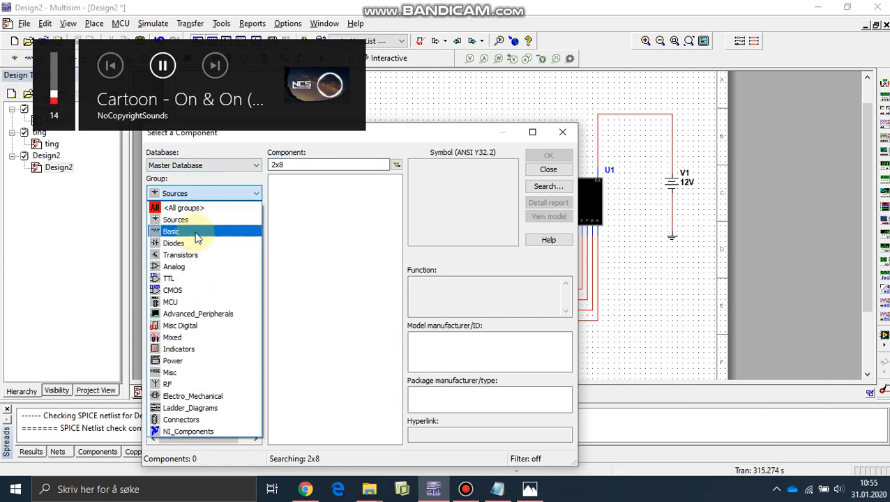
left_click(196, 233)
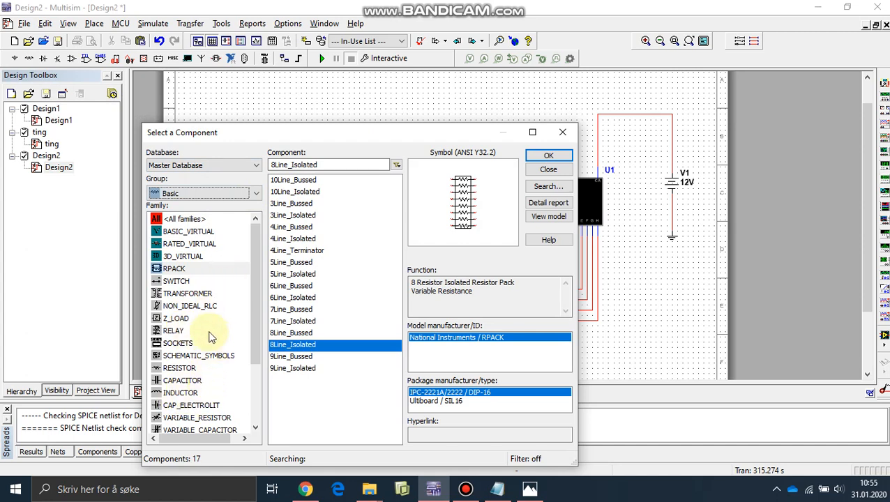
scroll(205, 337, "down", 3)
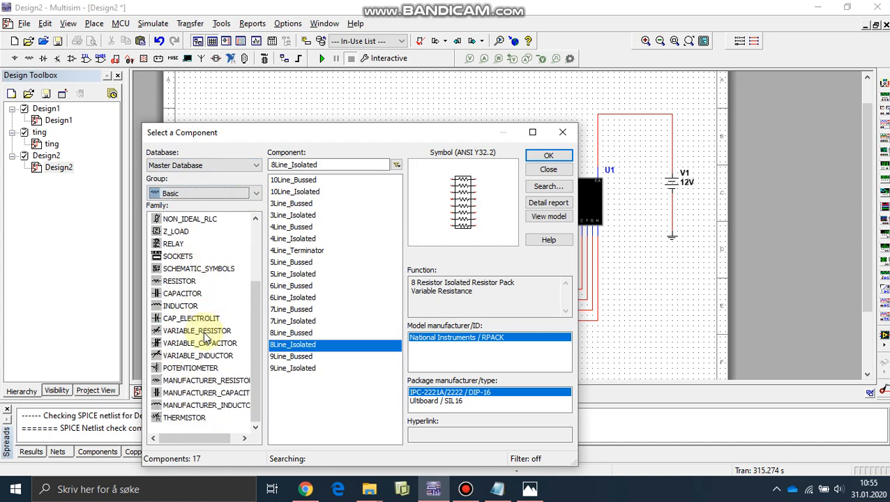
scroll(205, 337, "up", 1)
left_click(187, 318)
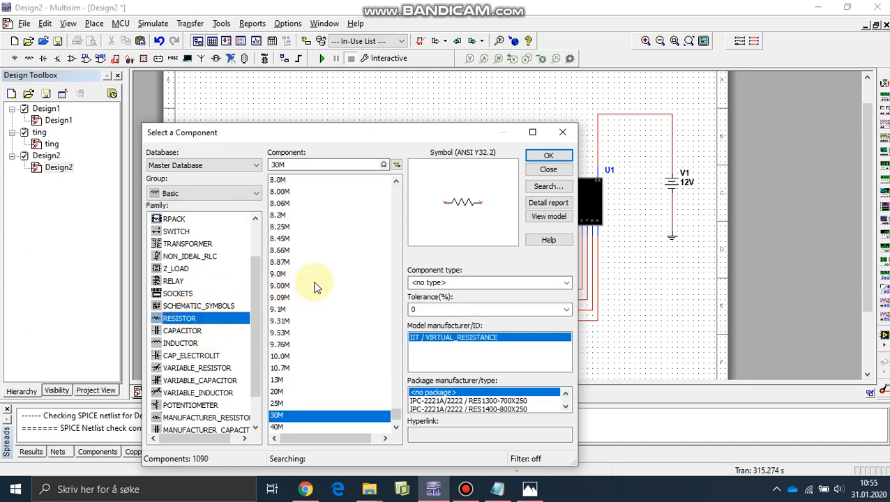
scroll(321, 283, "down", 3)
scroll(350, 319, "up", 8)
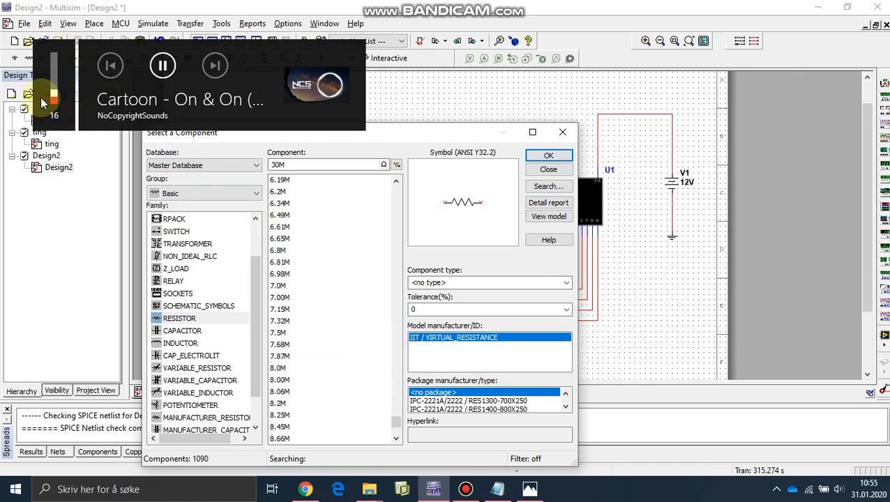
- Look up the resistor value in the reference schematic and place one 10k resistor below and to the right of resistor pack R1
left_click(530, 488)
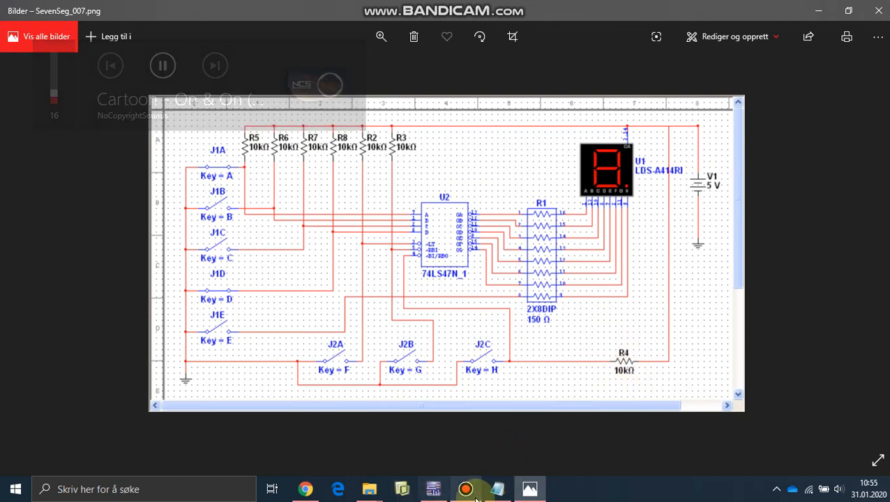
left_click(433, 489)
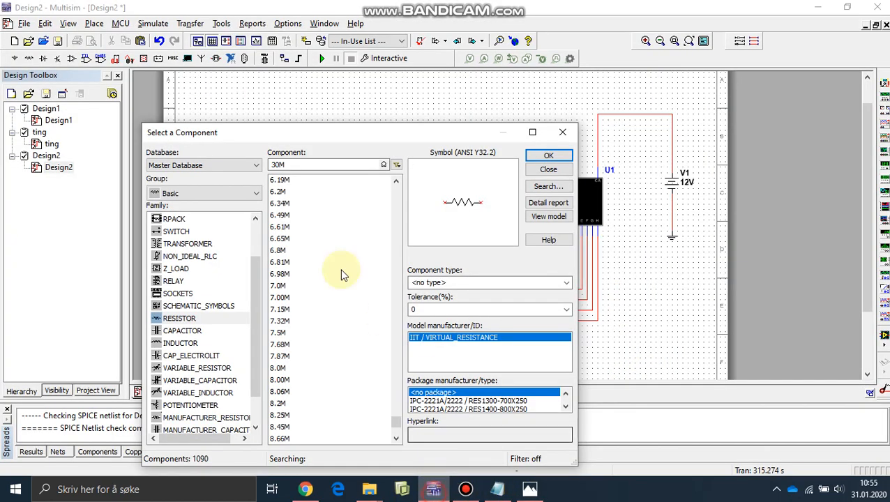
double_click(300, 166)
type("10k")
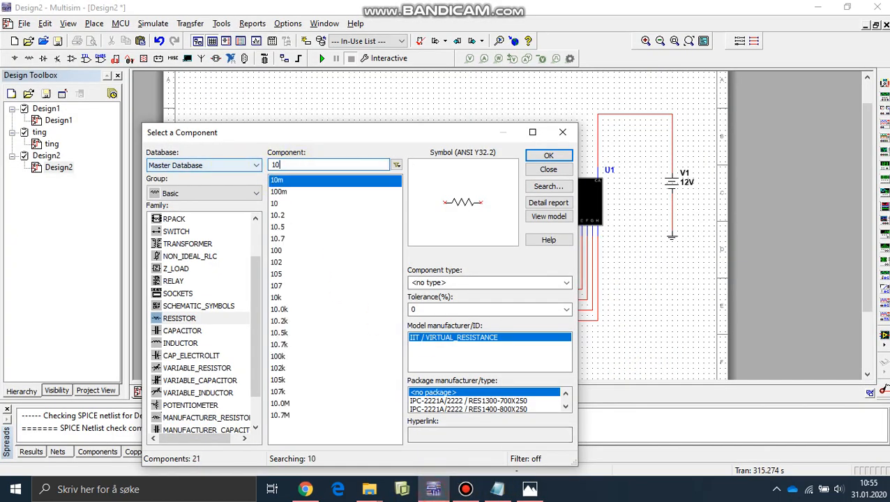
left_click(549, 155)
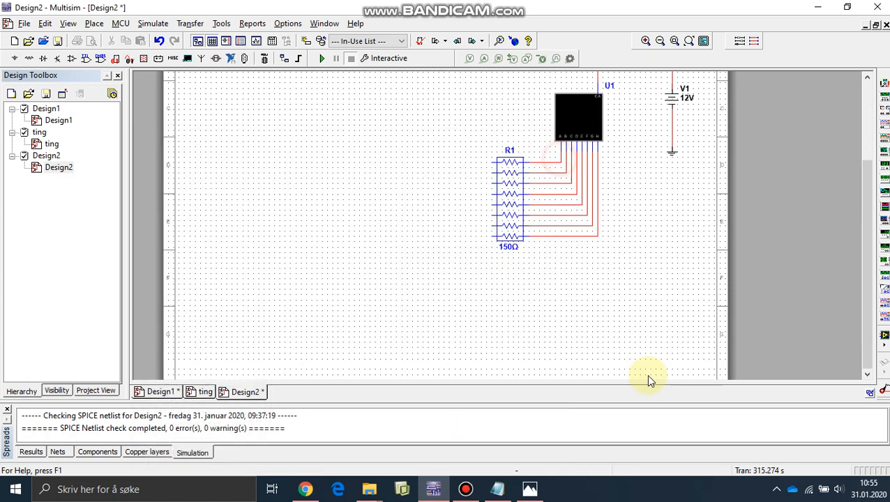
left_click(625, 286)
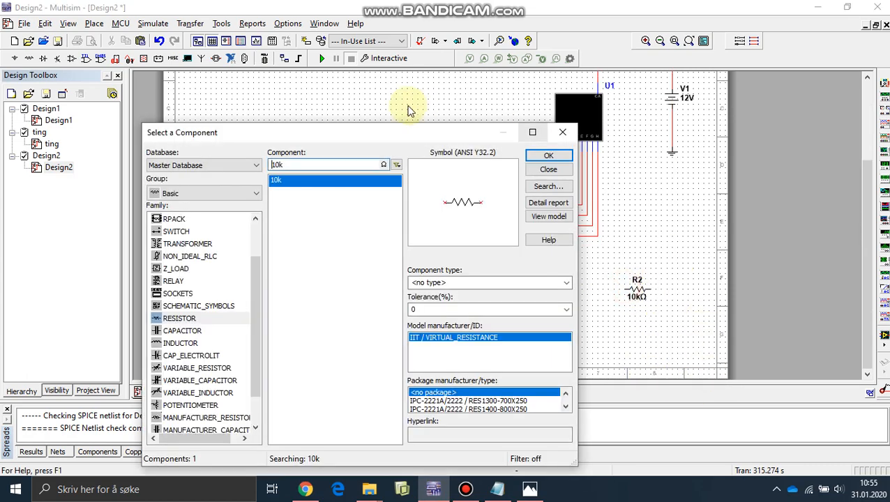
left_click(551, 167)
- Wire the right end of the 10 kΩ resistor up to the supply wire between display U1 and source V1
scroll(624, 142, "up", 2)
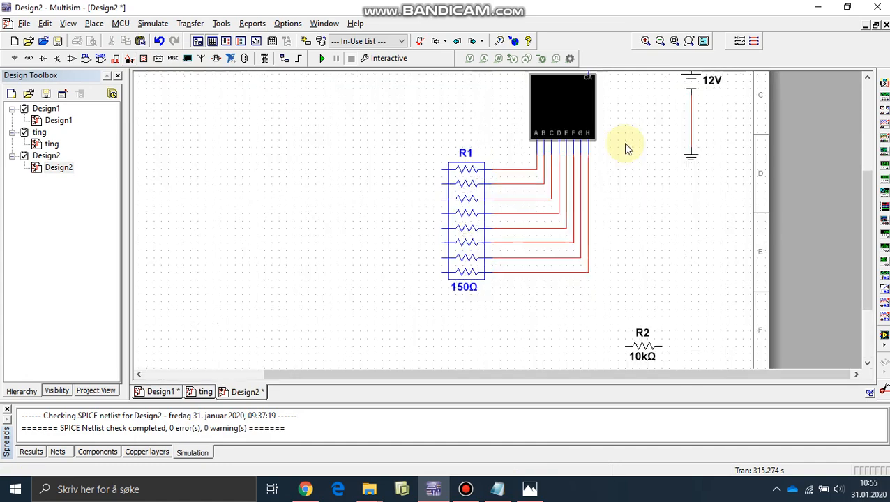
scroll(642, 124, "down", 3)
scroll(655, 257, "up", 2)
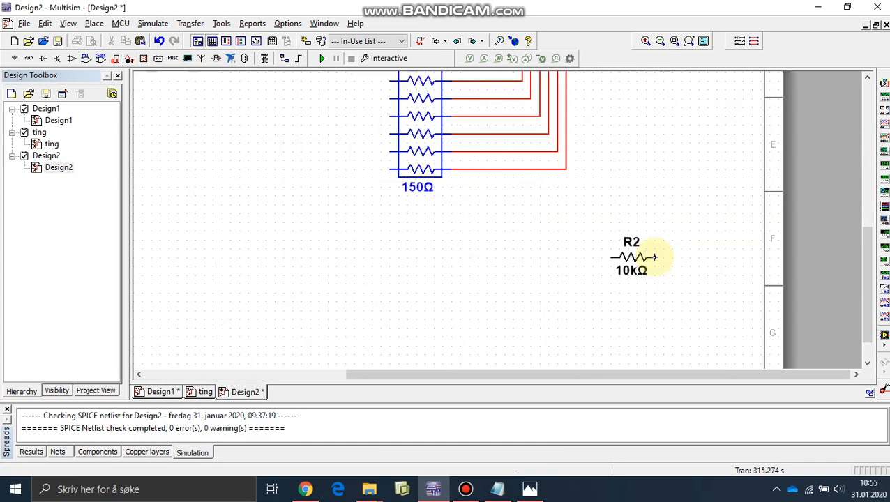
left_click(656, 257)
scroll(646, 204, "down", 2)
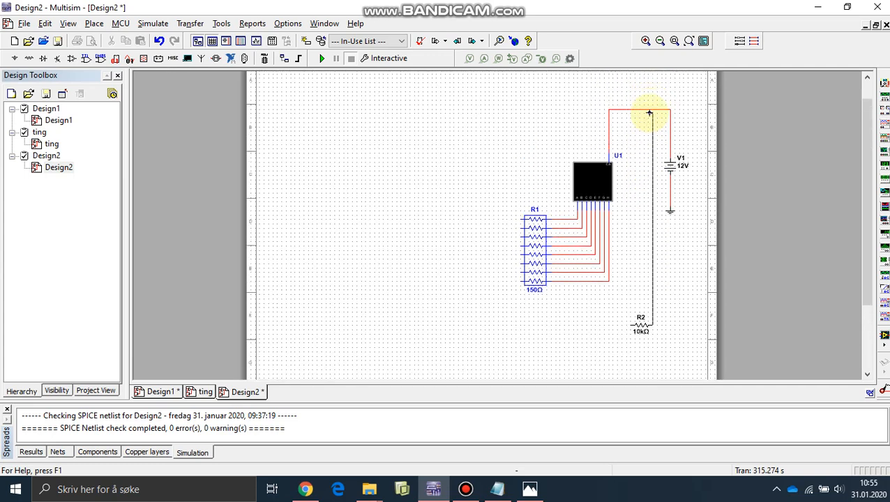
left_click(654, 110)
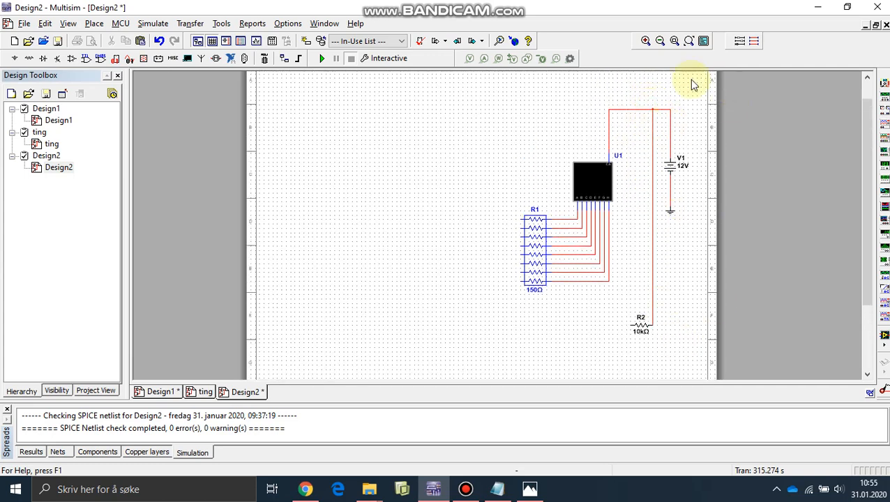
- Check the reference schematic, then start placing a component and choose the SWITCH family from the Basic group
left_click(530, 489)
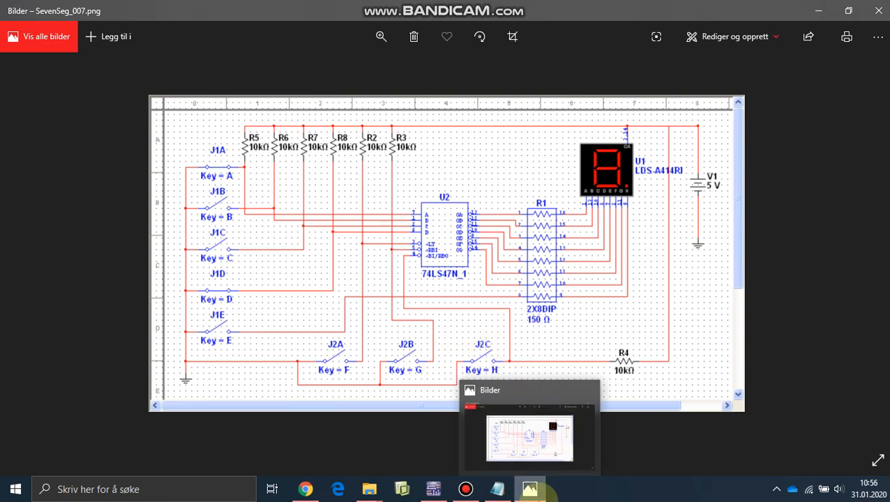
left_click(549, 494)
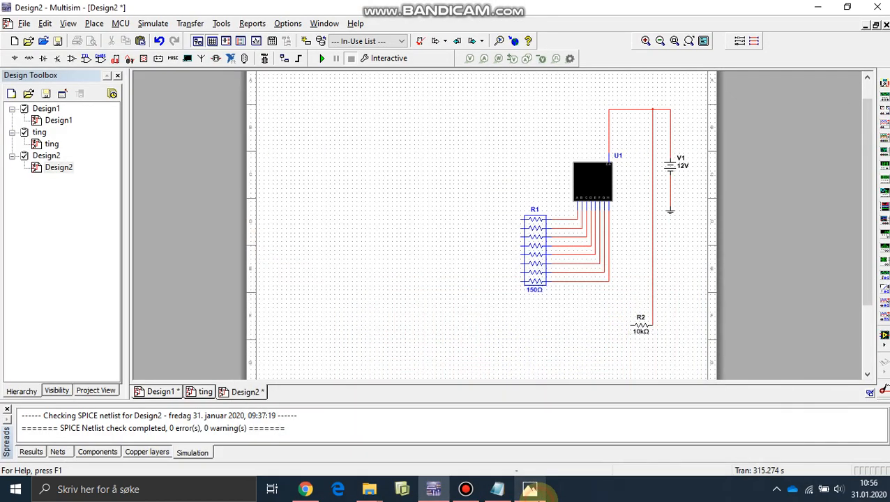
left_click(12, 57)
left_click(165, 194)
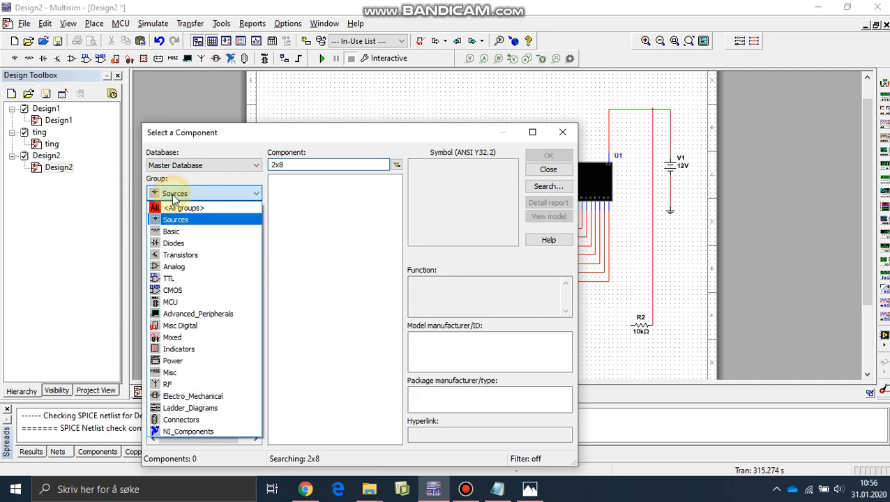
left_click(166, 231)
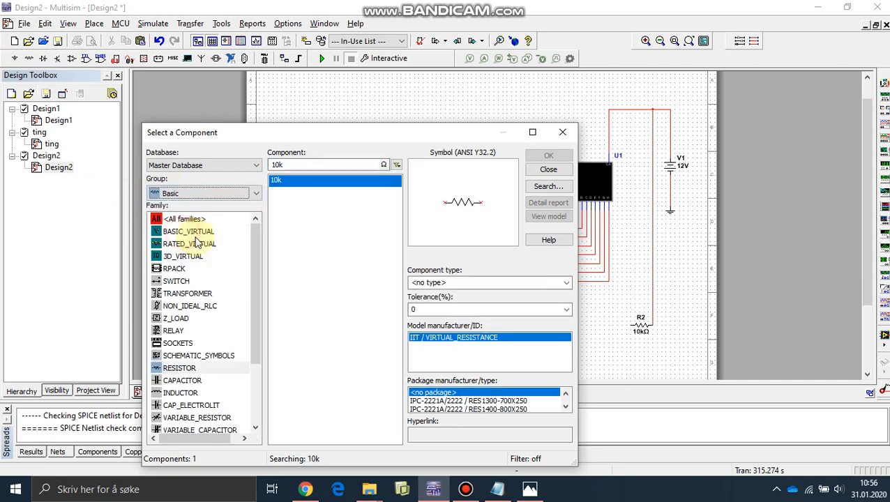
left_click(187, 281)
- Compare the DIPSW switch packs in the SWITCH family by their symbols, sections and function descriptions
left_click(314, 227)
left_click(297, 300)
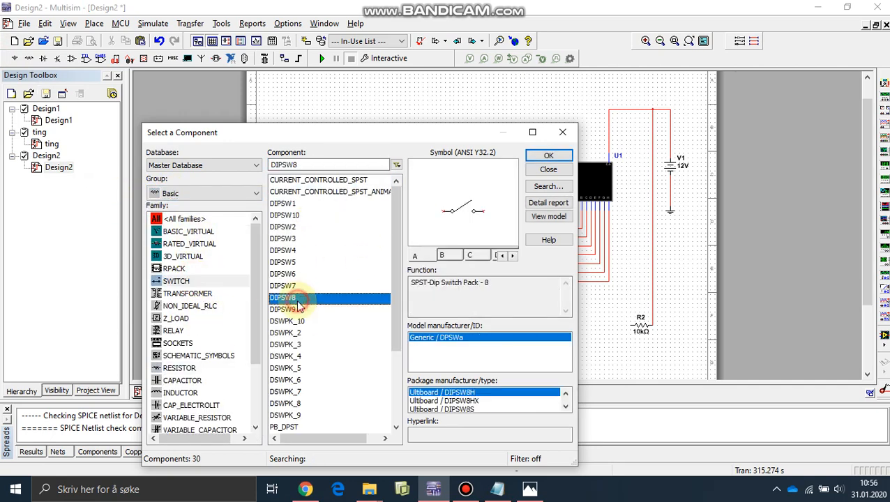
left_click(294, 261)
left_click(298, 287)
left_click(301, 214)
left_click(297, 203)
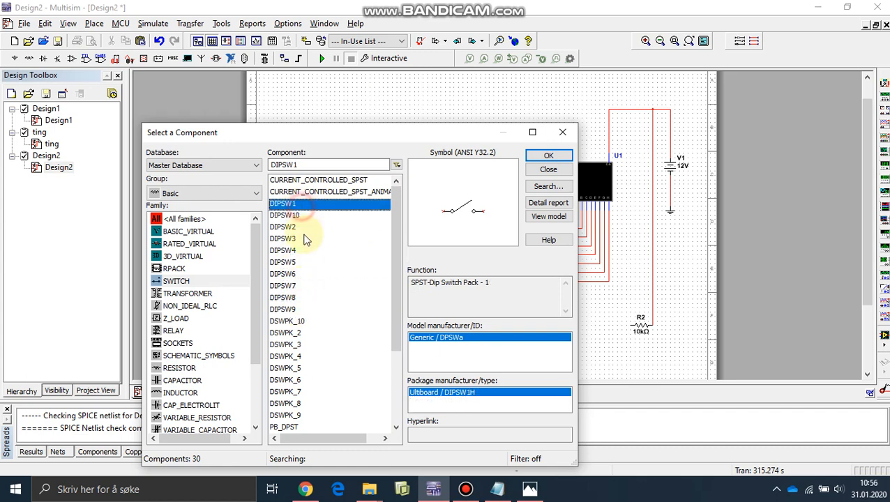
left_click(298, 238)
left_click(300, 251)
left_click(300, 275)
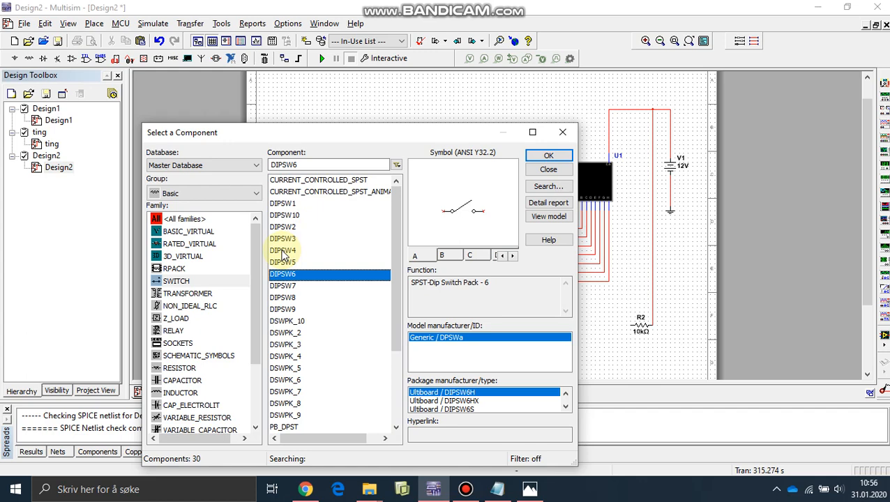
left_click(302, 225)
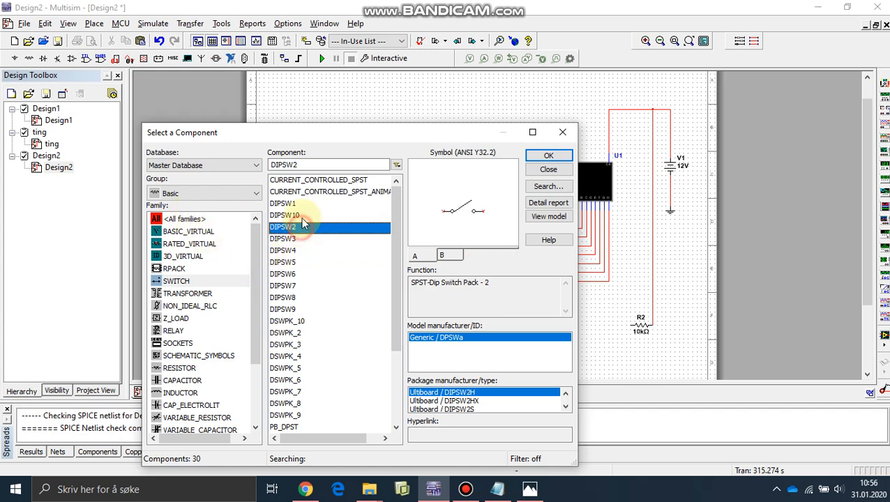
left_click(301, 215)
left_click(478, 257)
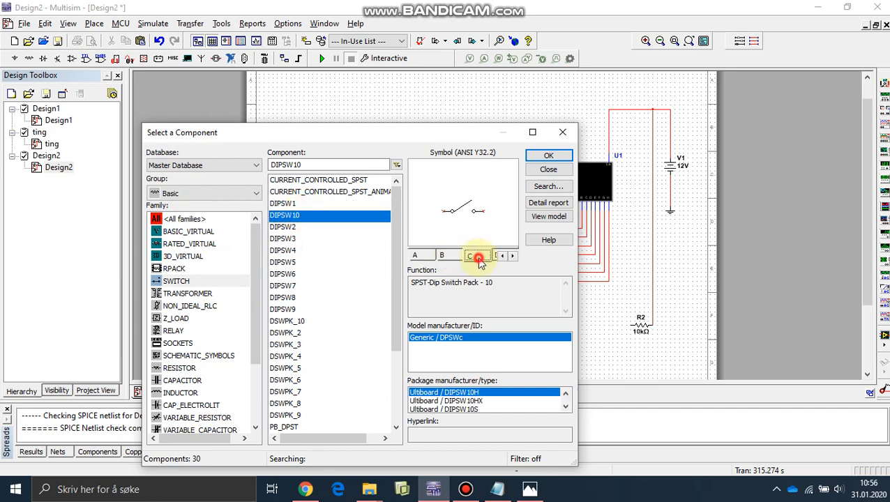
left_click(282, 227)
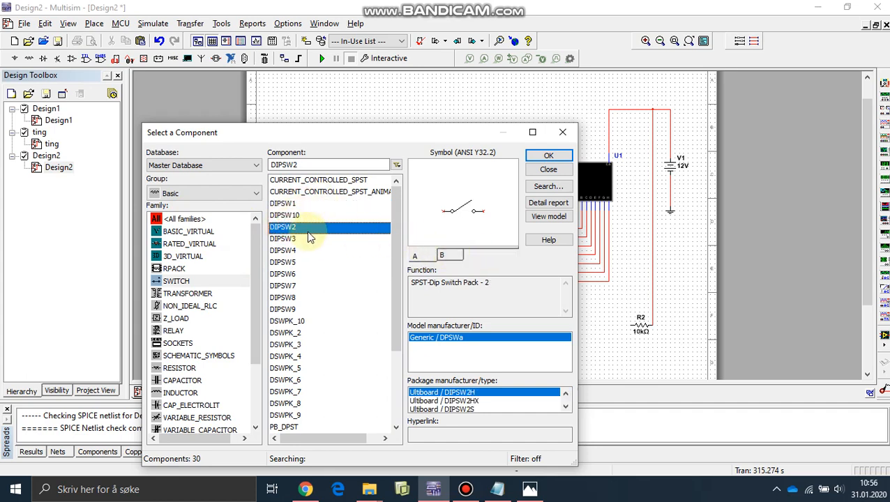
- Choose the DIPSW3 switch pack after previewing its sections A, B and C, and accept it for placement
left_click(310, 237)
left_click(452, 255)
left_click(479, 255)
left_click(415, 255)
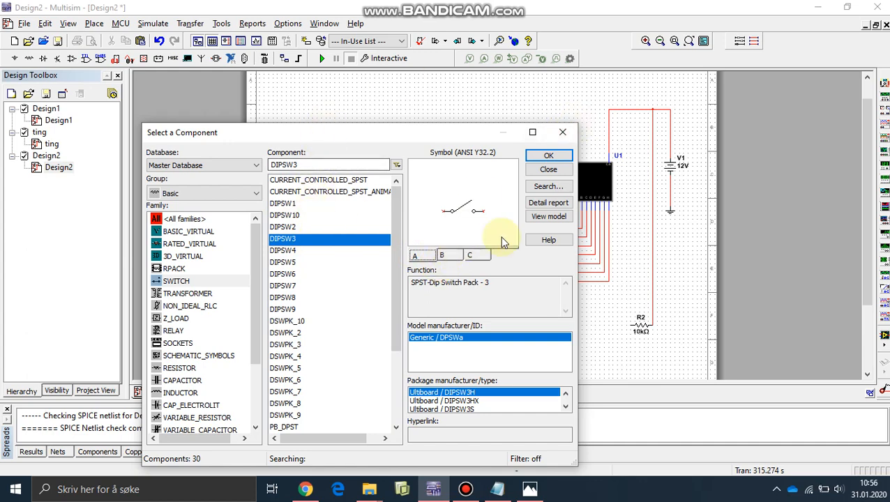
left_click(547, 156)
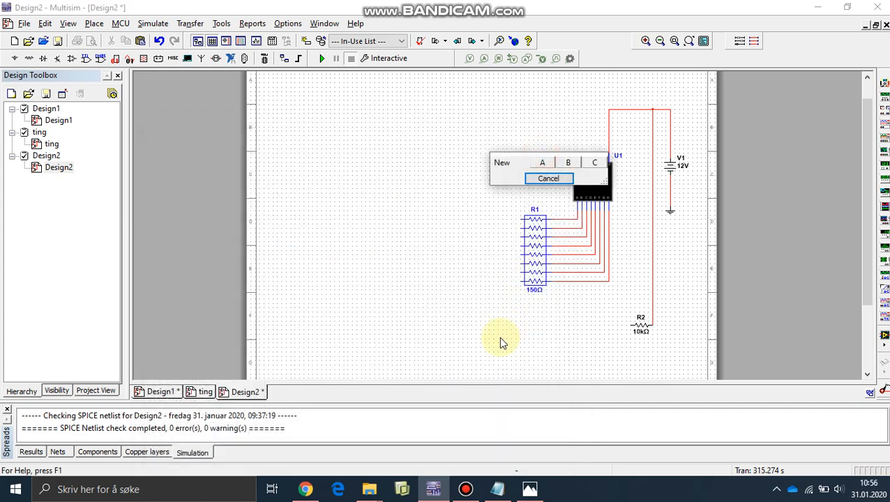
- Place DIPSW3 sections A, B and C as three new switches in a row below and to the left of resistor R2
left_click(547, 165)
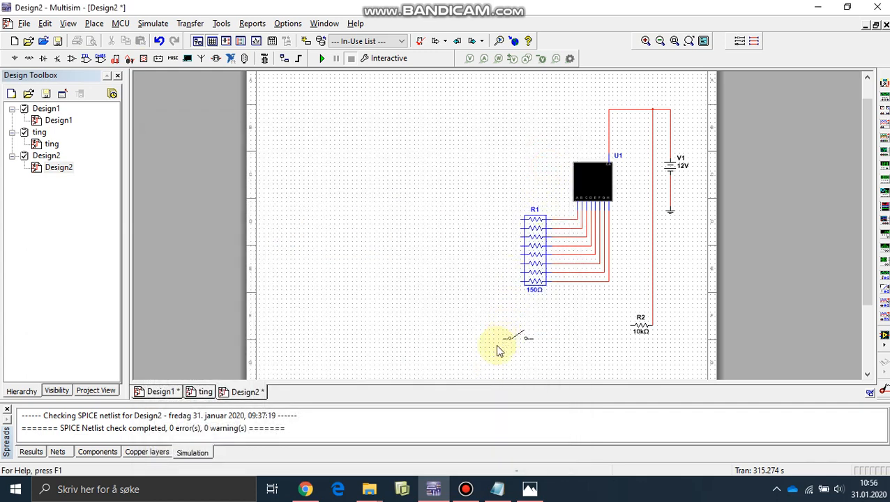
left_click(359, 345)
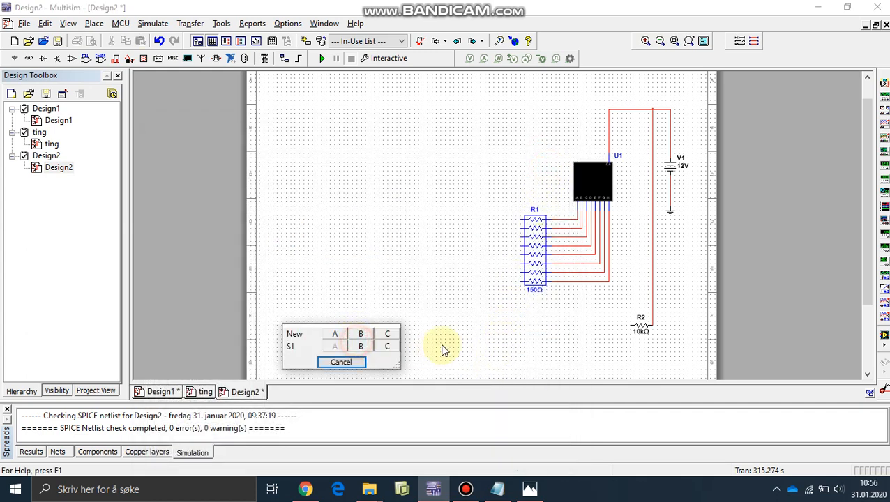
left_click(369, 336)
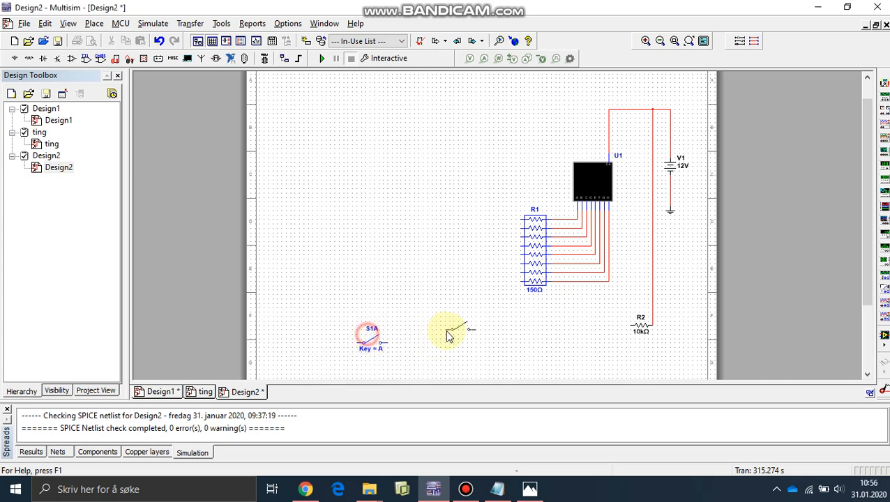
left_click(434, 347)
left_click(467, 337)
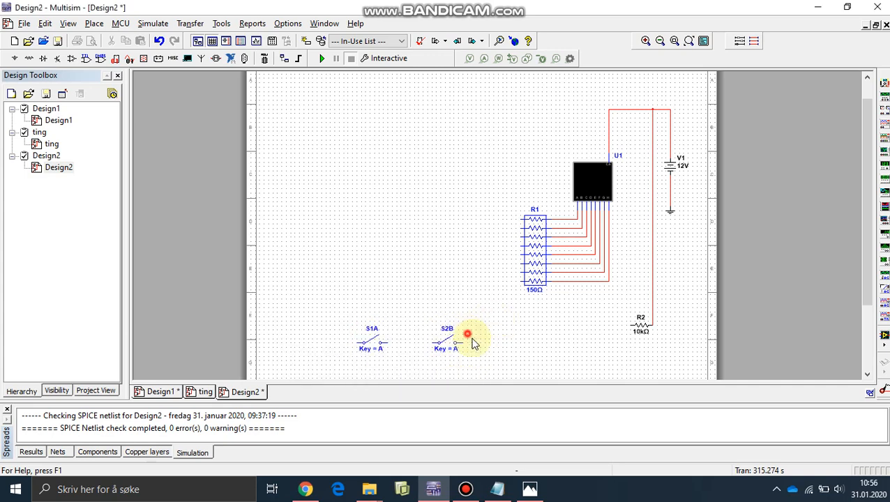
left_click(513, 344)
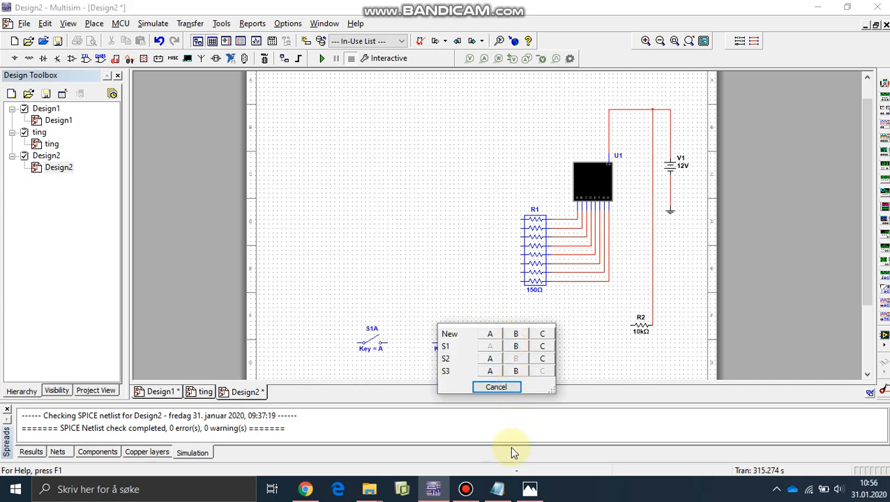
left_click(497, 387)
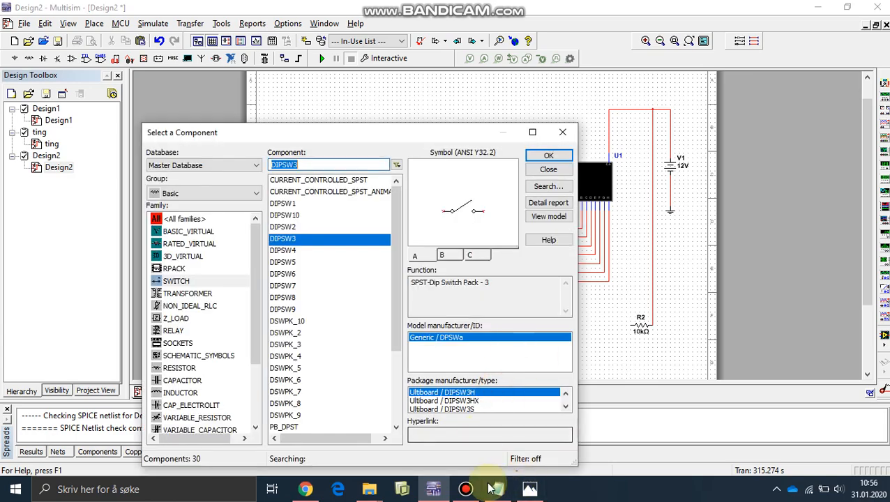
left_click(498, 489)
left_click_drag(311, 223, 56, 175)
key("BackSpace")
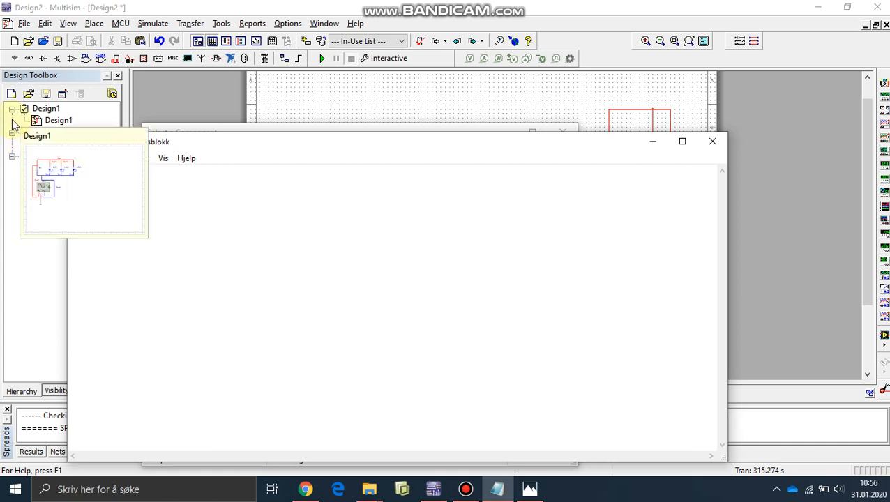
type("Les")
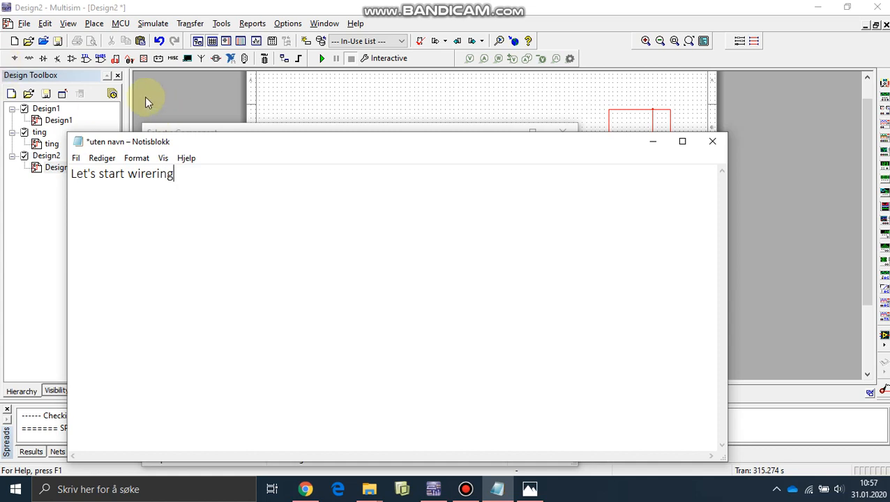
type("!")
triple_click(288, 192)
key("BackSpace")
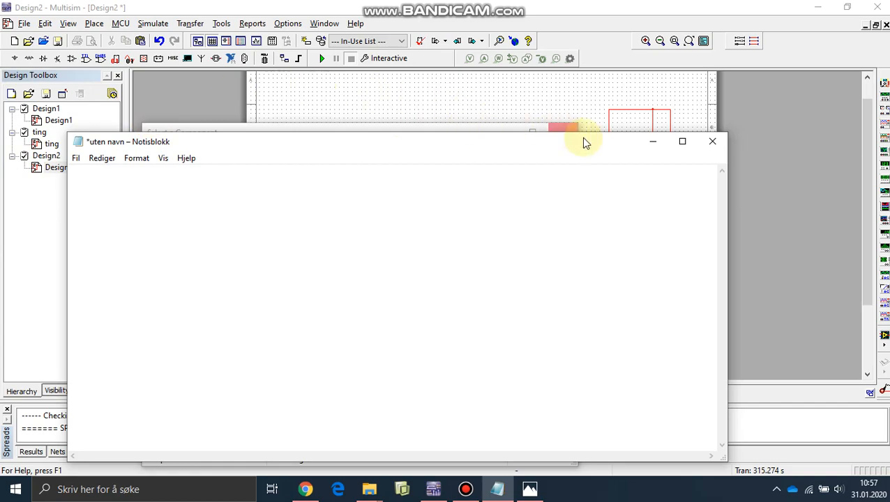
left_click(649, 141)
- Check the reference schematic, then leave component selection and wire the left end of resistor R2 to the right end of switch S3C
key("alt+Tab")
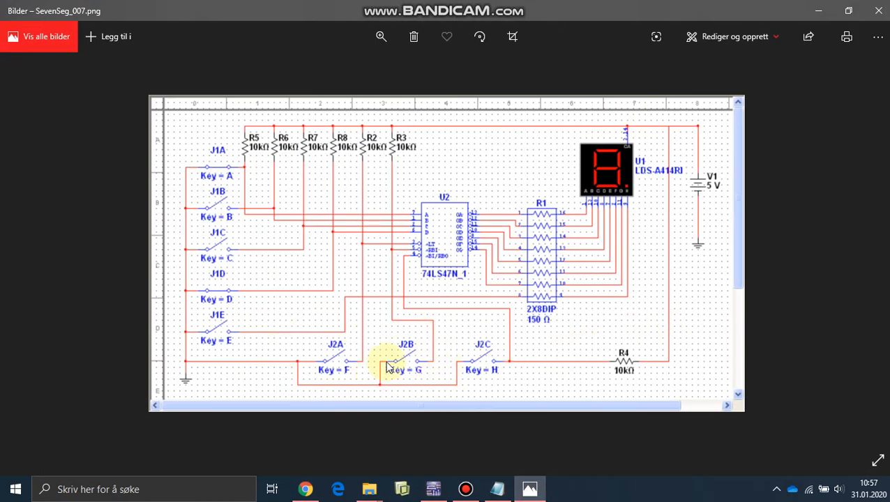
left_click(433, 489)
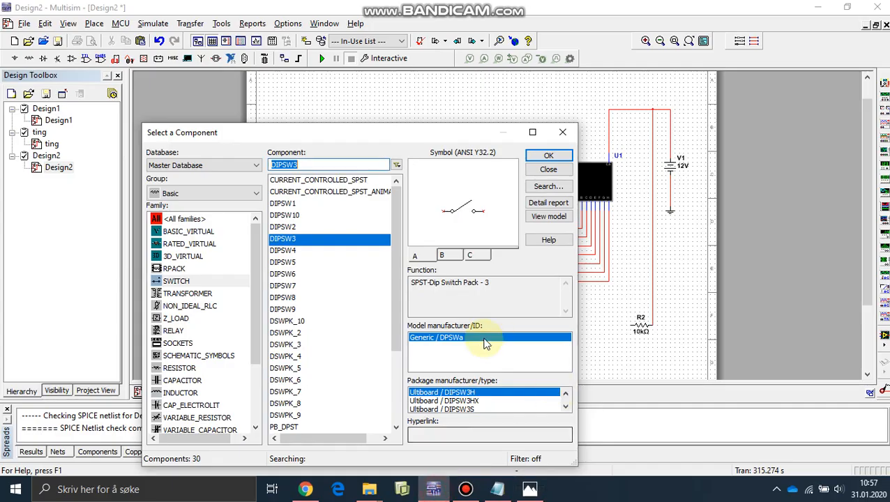
left_click(562, 132)
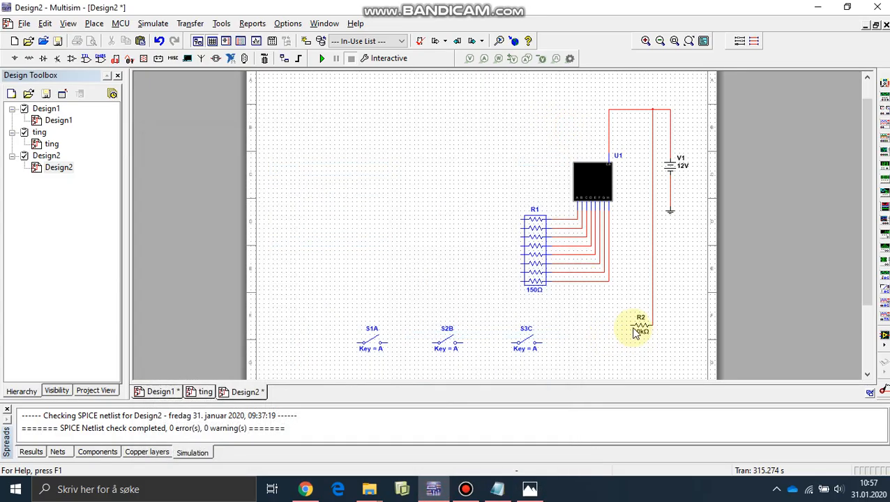
left_click(630, 324)
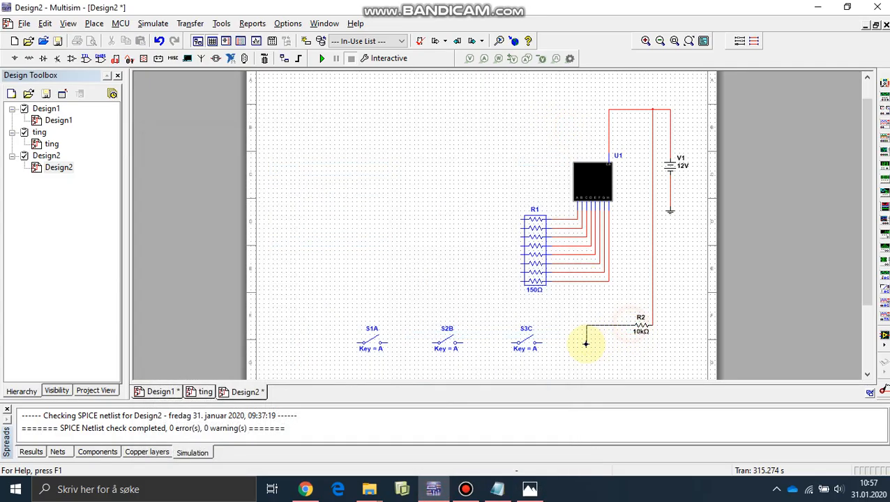
left_click(541, 342)
- Try wiring the three switches in series, from S3C to S2B and from S2B to S1A
left_click(511, 343)
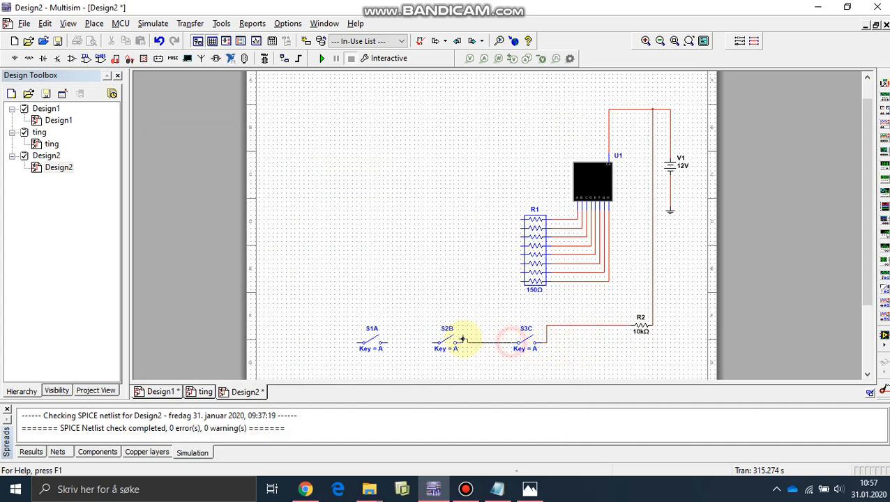
left_click(459, 343)
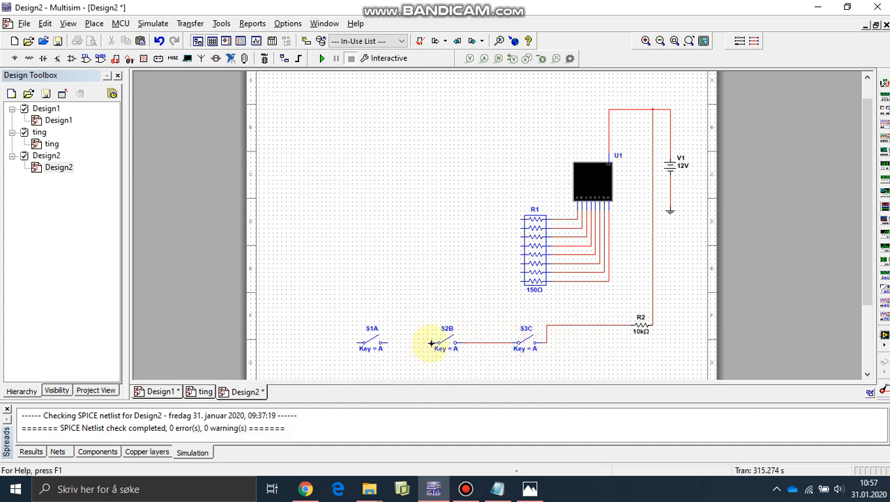
left_click(432, 343)
left_click(387, 343)
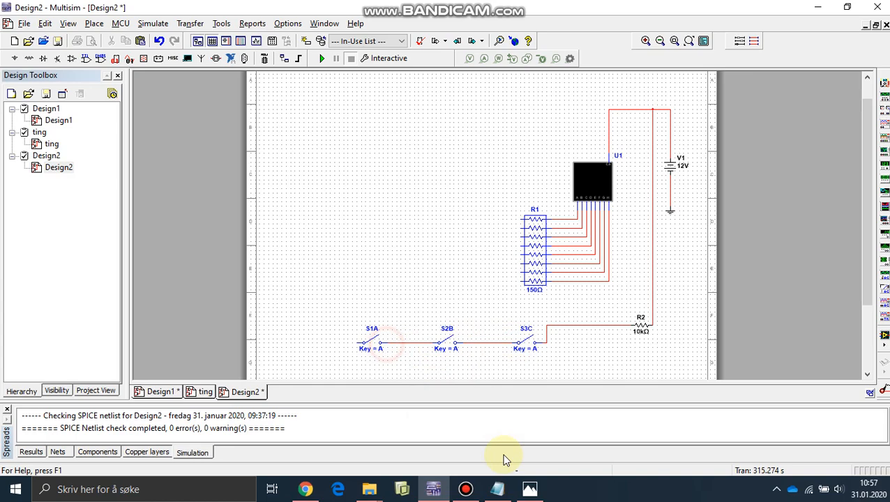
- Check the switch wiring in the reference schematic and delete the wires joining S1A, S2B and S3C
left_click(509, 493)
left_click(529, 488)
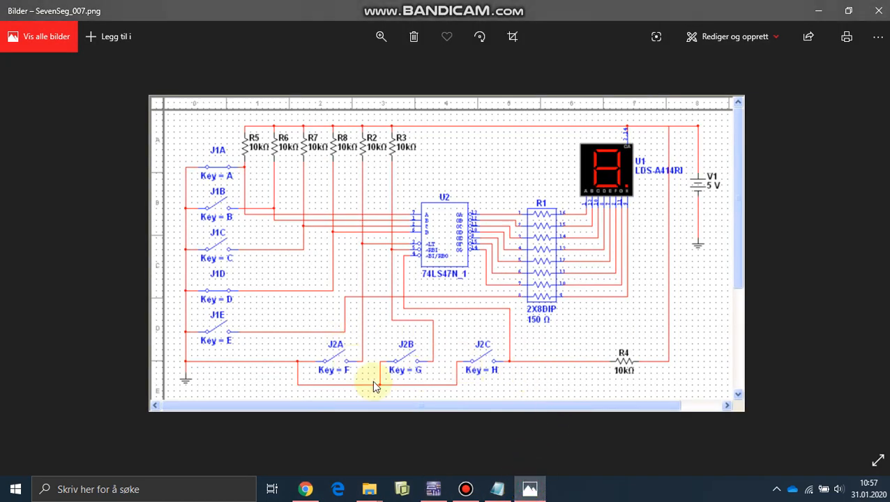
left_click(528, 488)
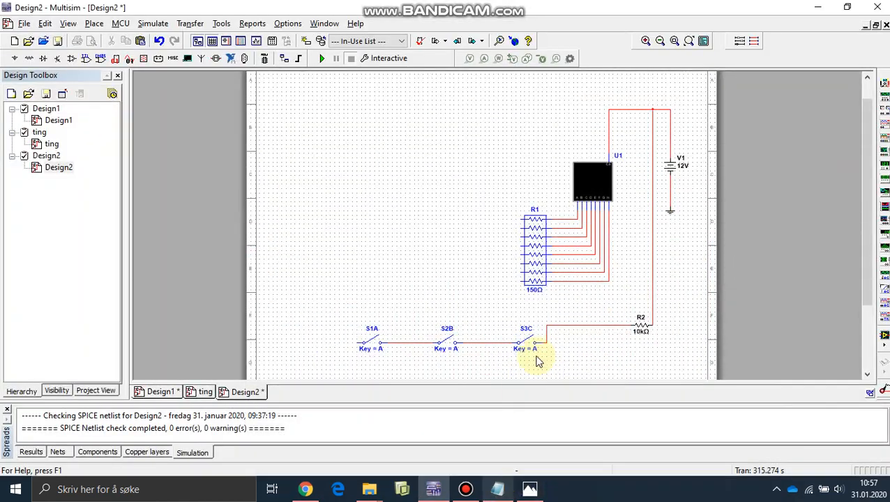
left_click(498, 343)
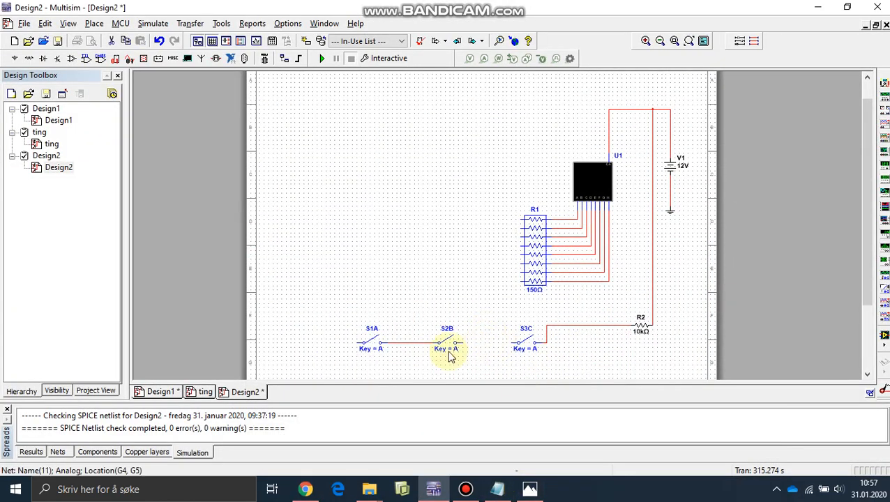
key("Delete")
- Wire the left end of switch S3C to the left end of switch S2B, routing the wire below S2B
scroll(412, 348, "down", 1)
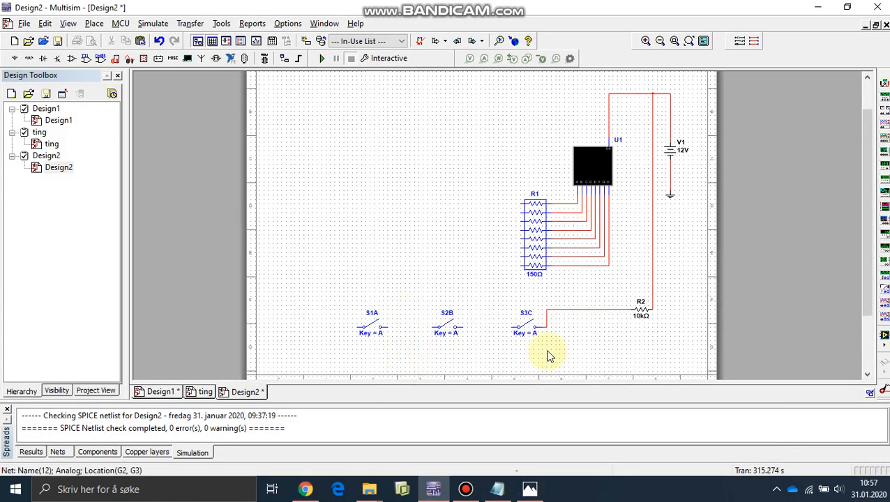
left_click(511, 327)
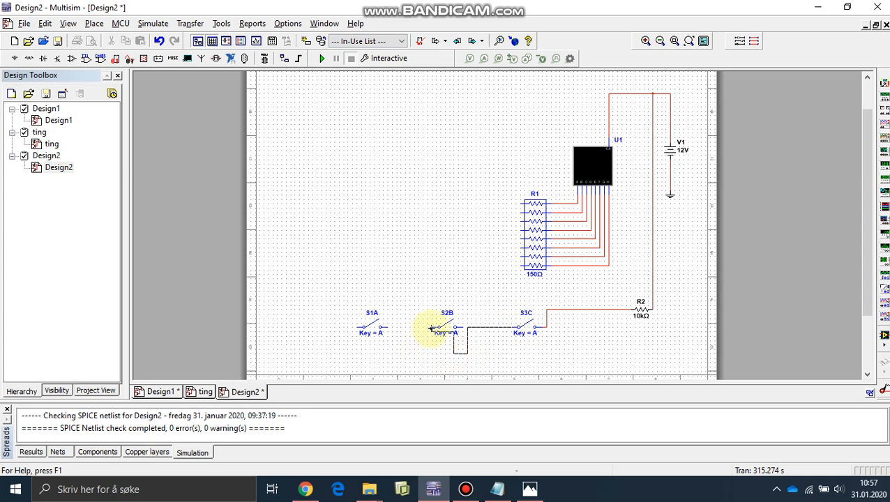
left_click(426, 349)
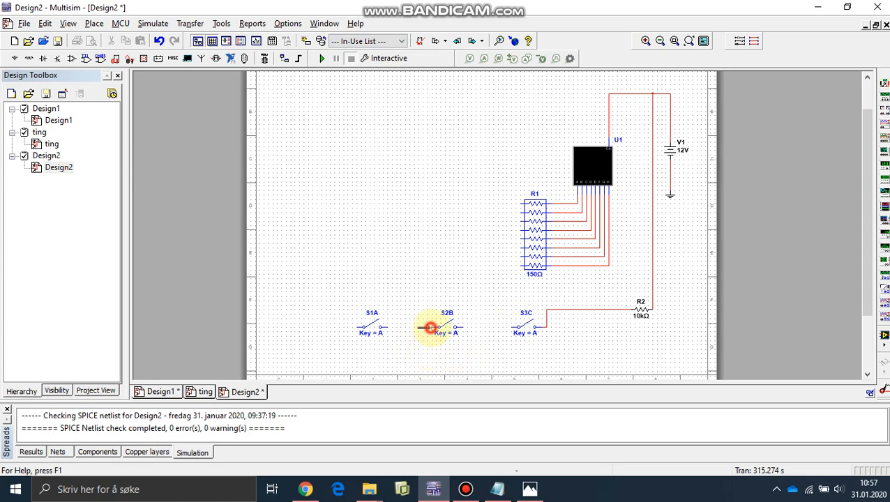
left_click(429, 327)
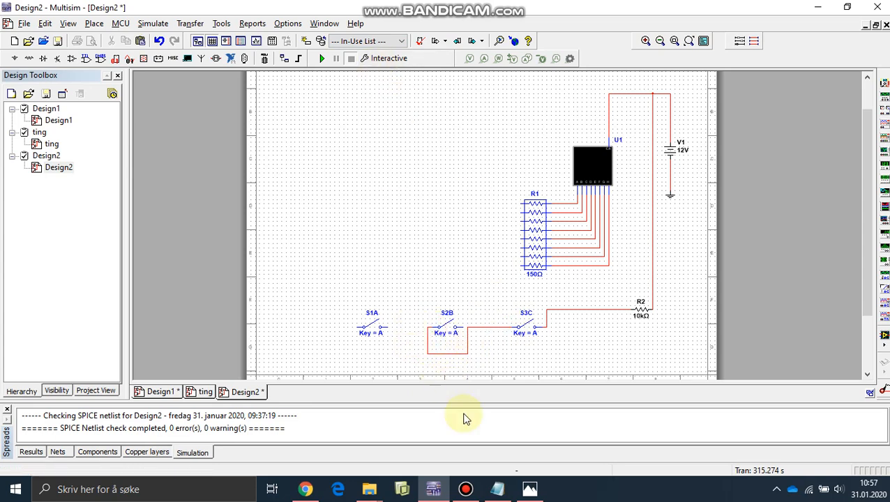
- Check the switch wiring in the reference schematic, then wire the left end of switch S1A to the lower left corner of the wire below S2B
left_click(528, 491)
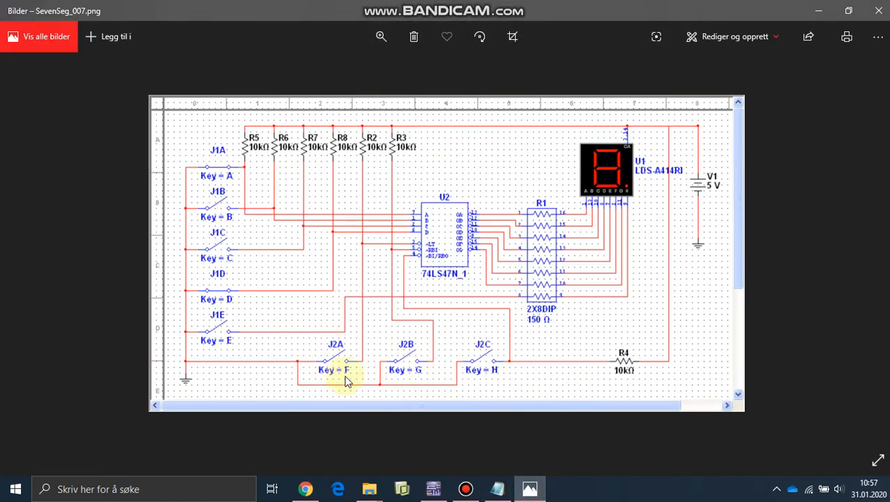
left_click(434, 489)
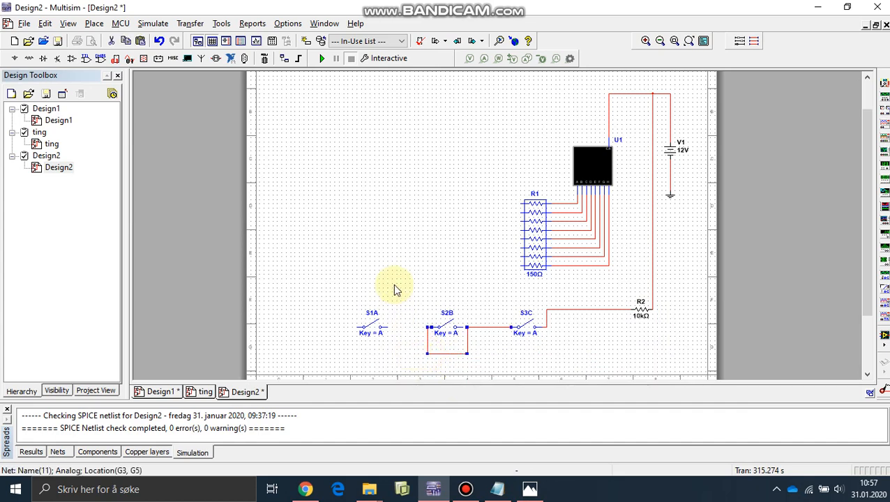
left_click(95, 23)
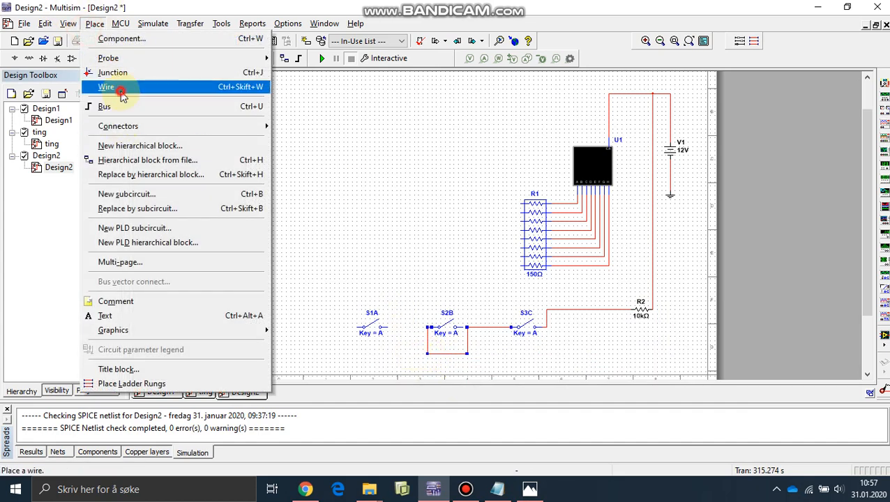
left_click(117, 87)
left_click(356, 327)
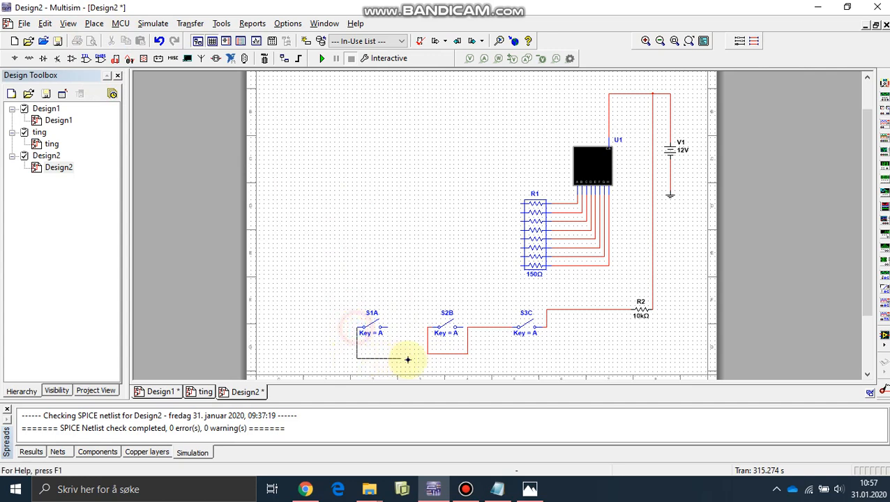
left_click(427, 354)
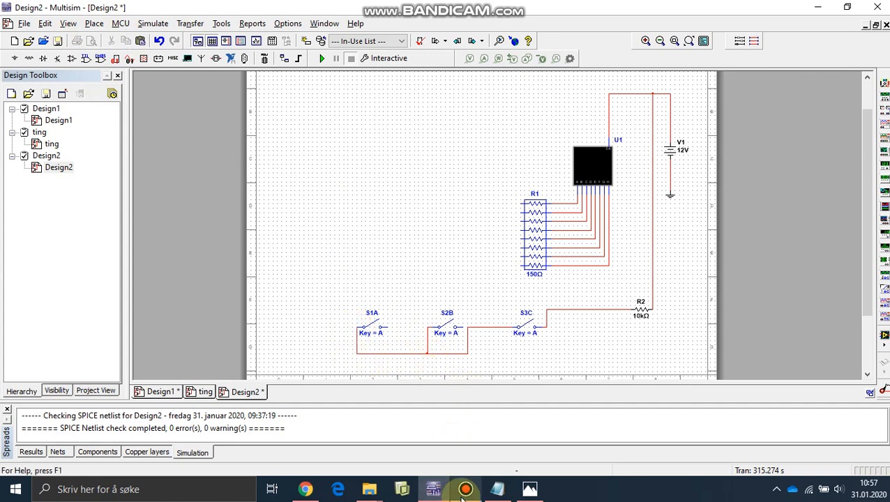
- Switch to the open Notepad note and write "Thanks for watching!!!!" on its first line
left_click(497, 489)
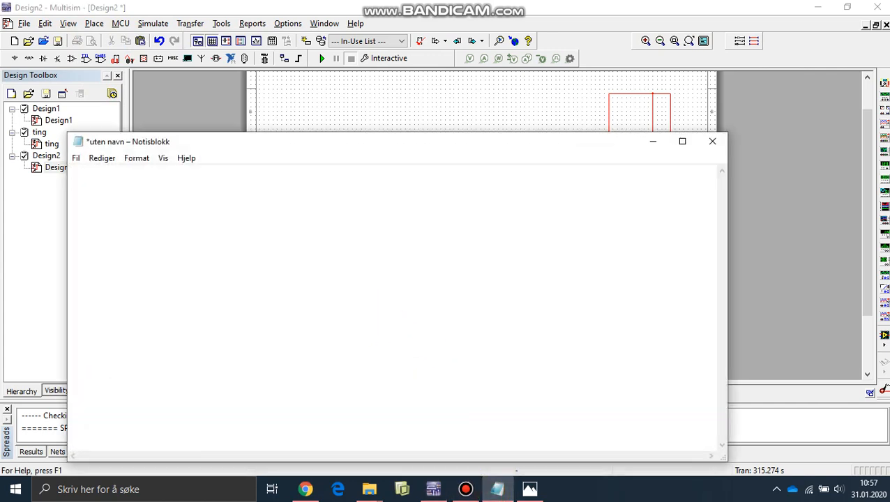
type("Thanks for watch")
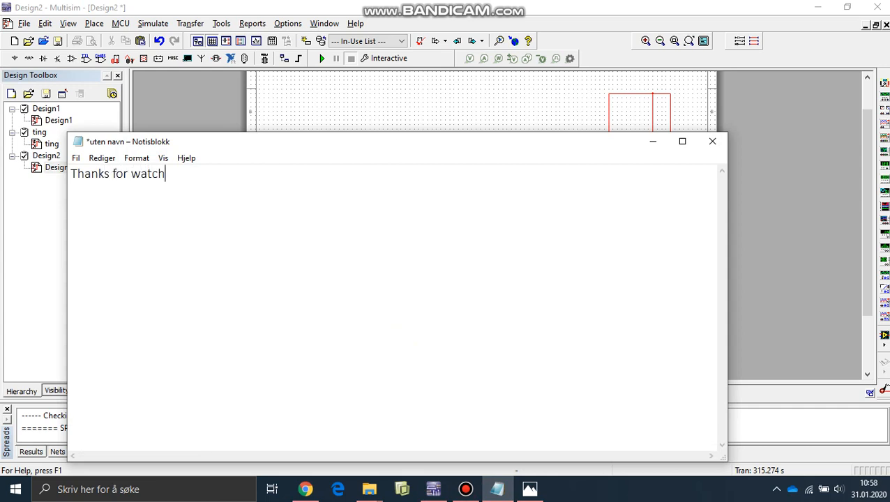
type("ing,")
key("BackSpace")
type("!!!!")
left_click(305, 489)
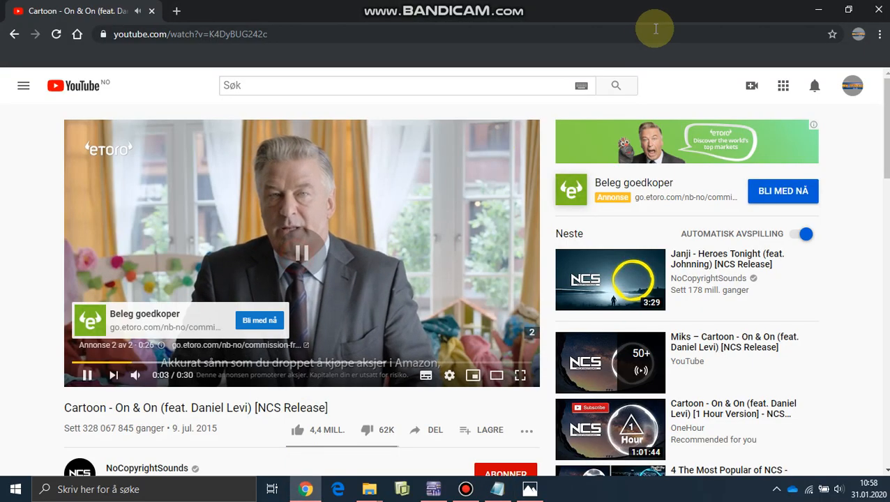
left_click(819, 10)
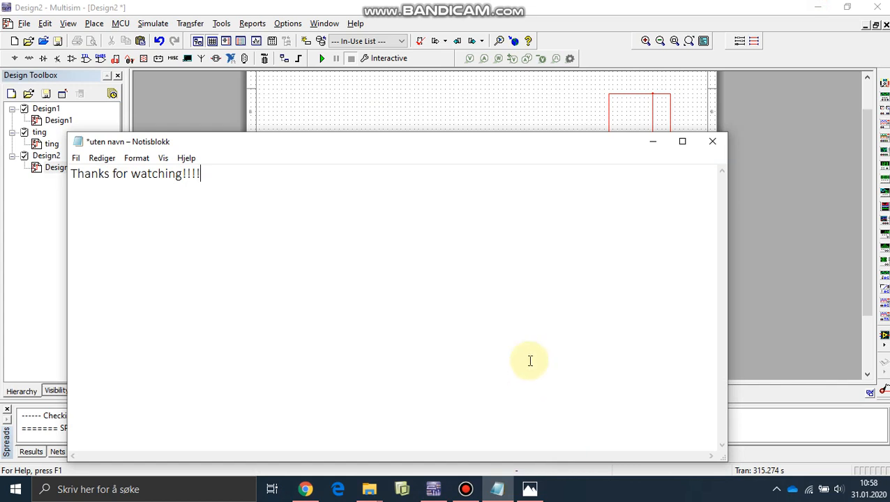
- Add "Come back later for part 3!!!!!" as the second line of the note
key("Return")
type("OCme")
key("BackSpace")
key("BackSpace")
key("BackSpace")
key("BackSpace")
key("BackSpace")
type("com")
key("BackSpace")
key("BackSpace")
key("BackSpace")
key("Return")
type("Come ba")
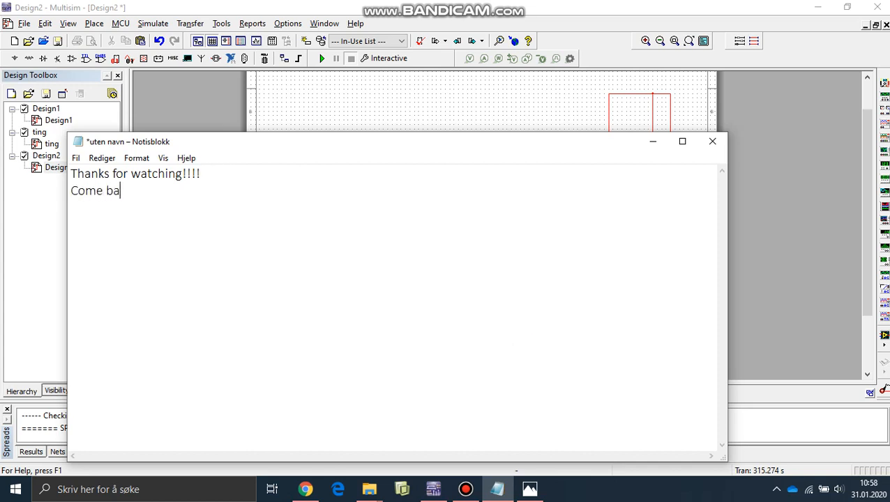
type("ck later for")
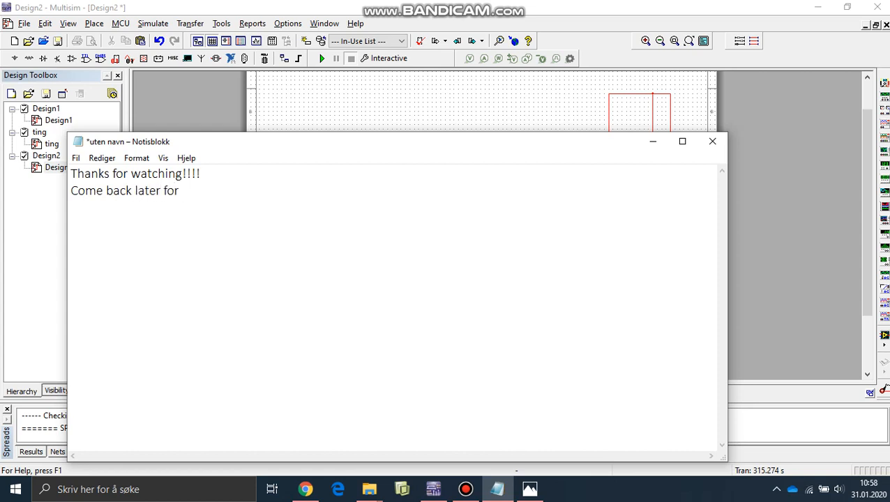
type(" part 3")
key("BackSpace")
key("BackSpace")
type("!!!!! ")
type("sUBS")
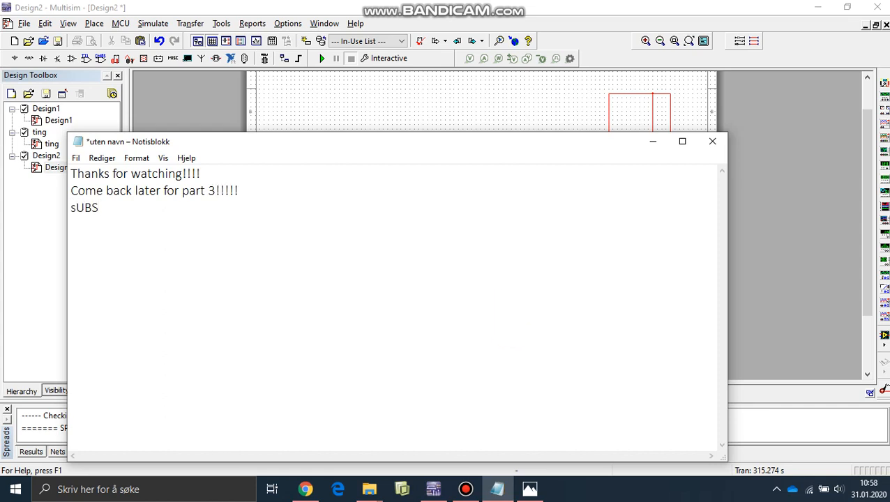
type("RICE, coment")
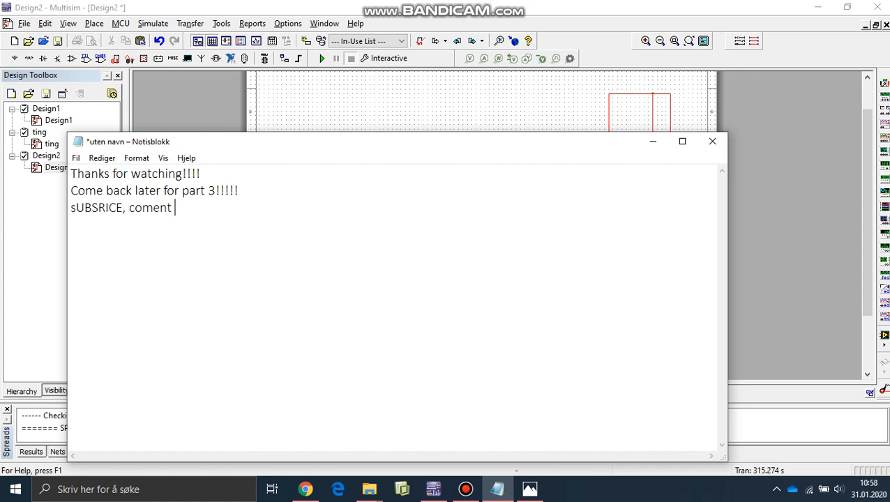
type(" and like!!!!")
- Add the closing lines "sUBSRICE, coment and like!!!!" and "See you!!!!" to the end of the note
key("Return")
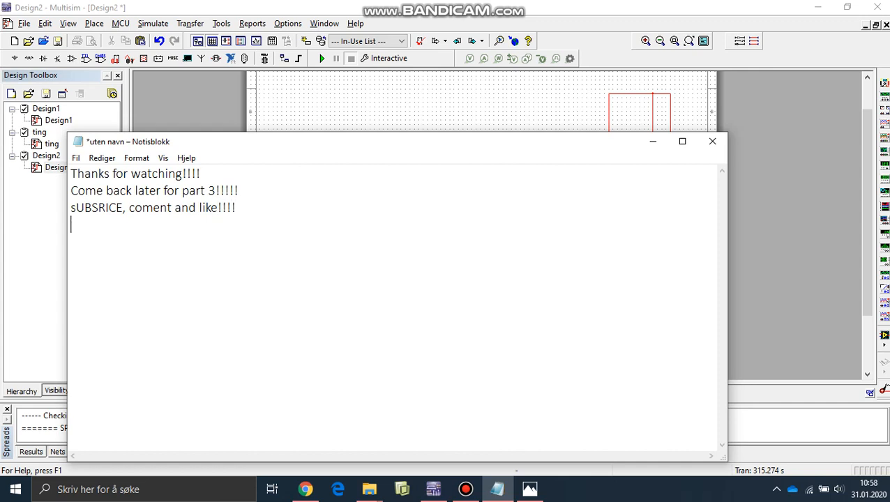
type("See you!!!!")
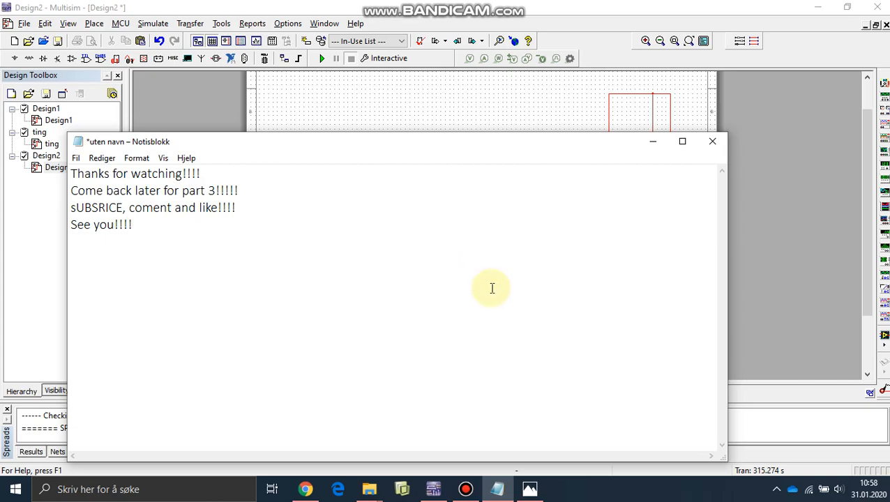